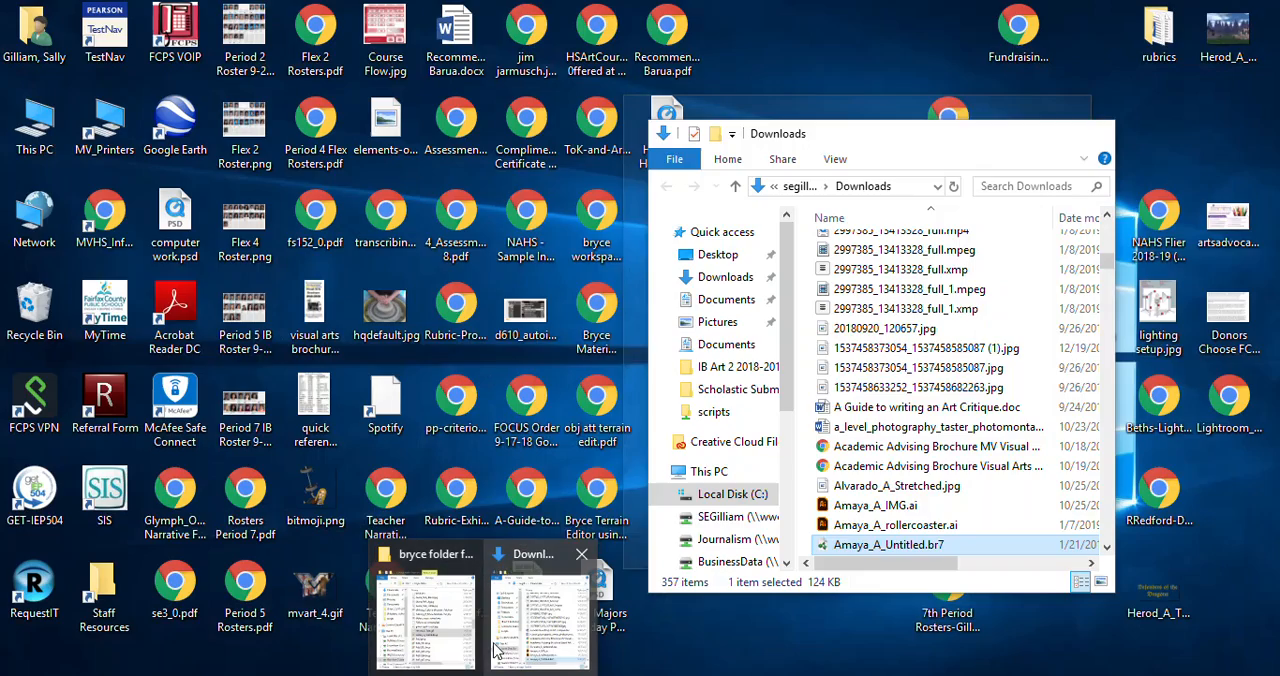
# Step: Open Herod_A_World.bmp from the bryce folder in File Explorer with Adobe Photoshop CC 2018
pyautogui.moveTo(573, 643)
pyautogui.click(453, 616)
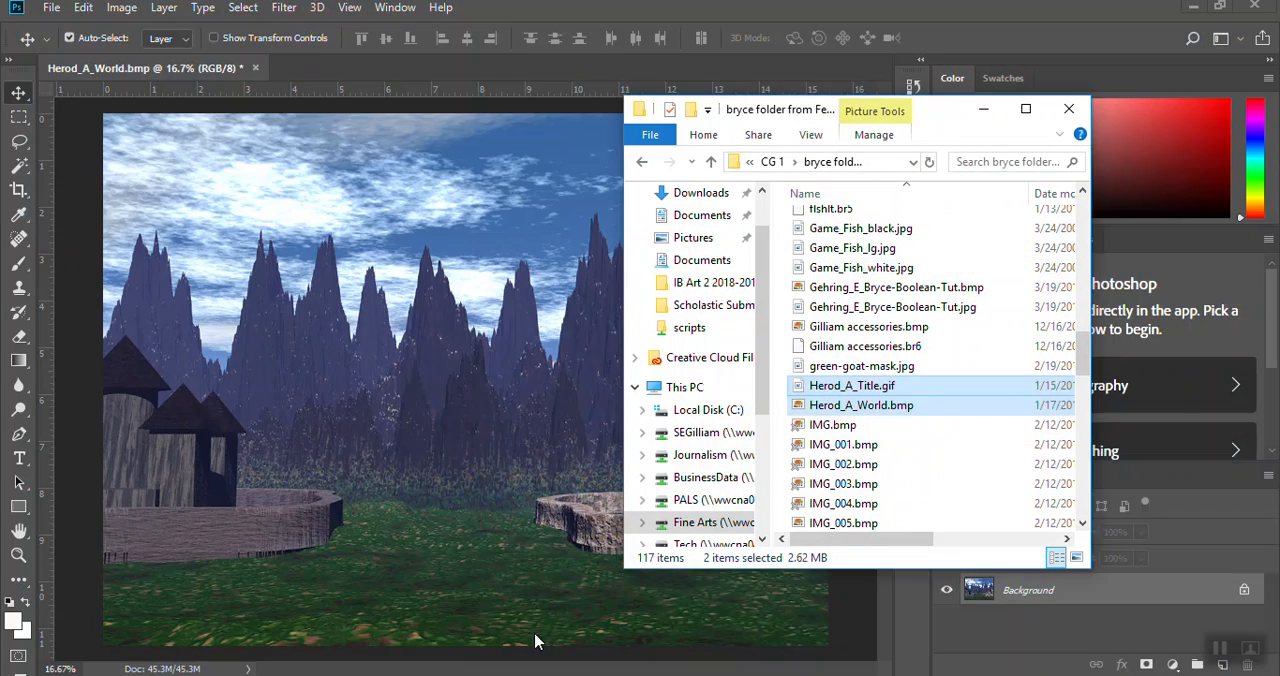
pyautogui.click(468, 675)
pyautogui.click(424, 642)
pyautogui.click(460, 675)
pyautogui.click(451, 650)
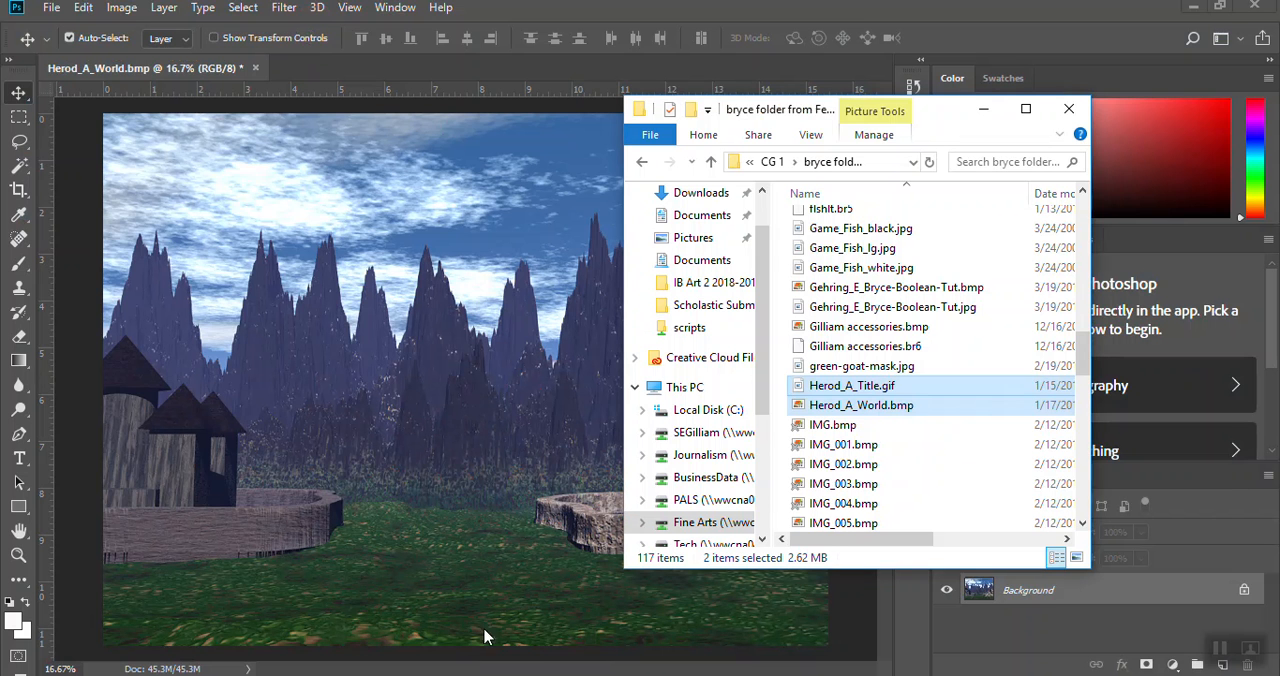
pyautogui.click(855, 410)
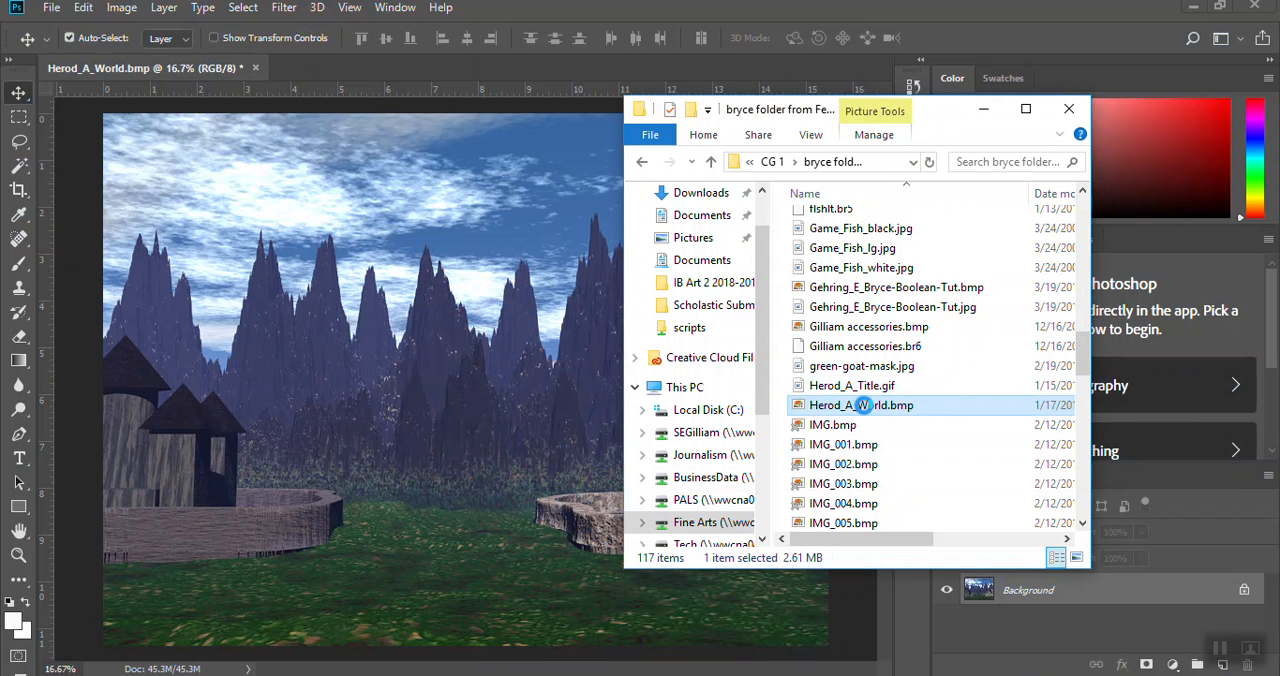
pyautogui.rightClick(864, 414)
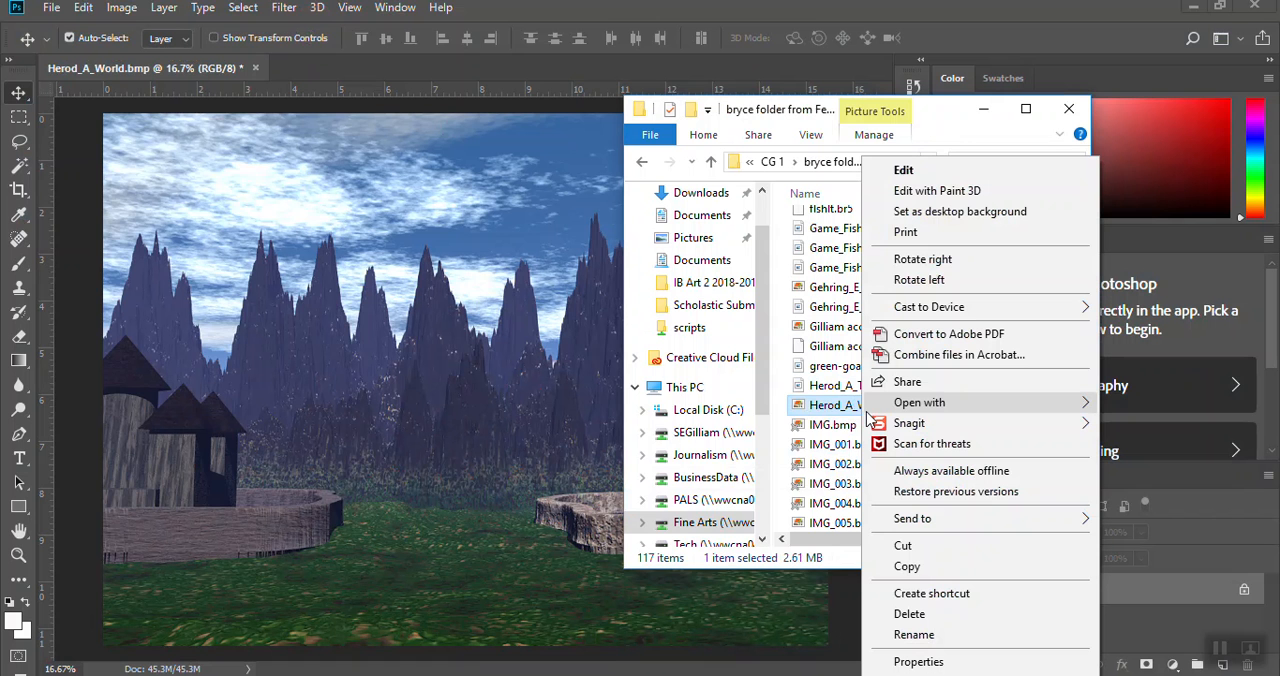
pyautogui.moveTo(867, 414)
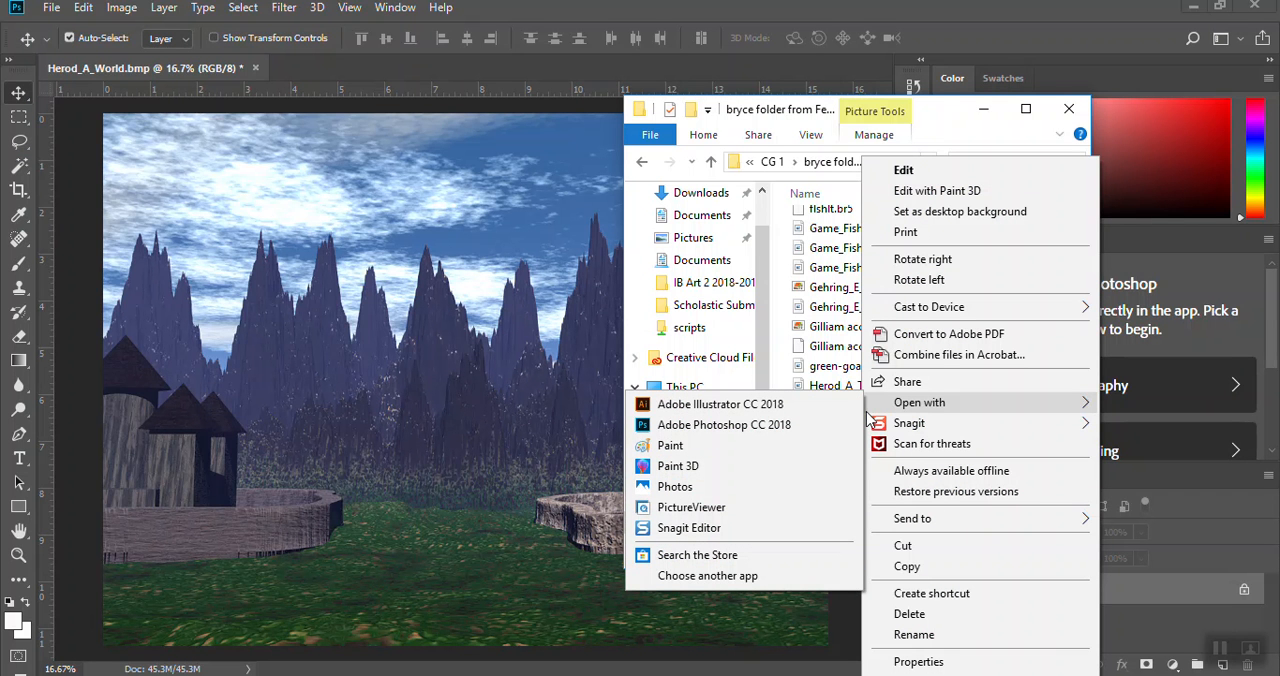
pyautogui.click(807, 432)
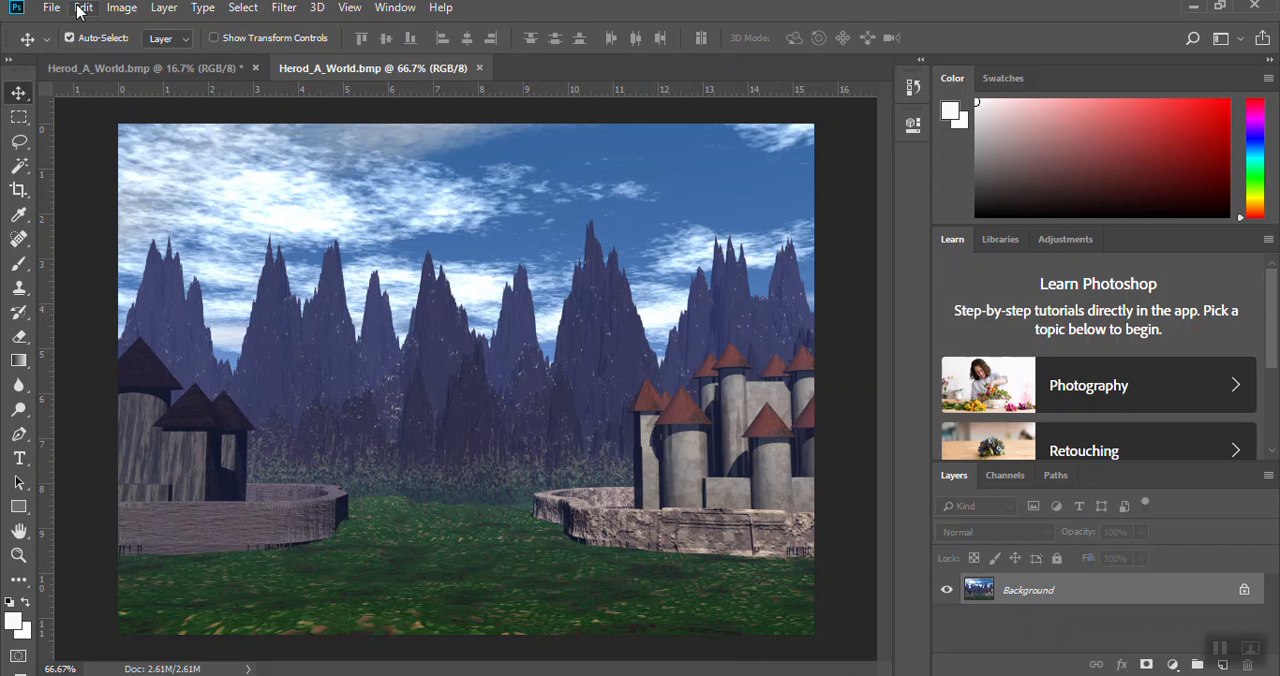
# Step: Resample the castle landscape image to a resolution of 300 pixels/inch
pyautogui.click(123, 10)
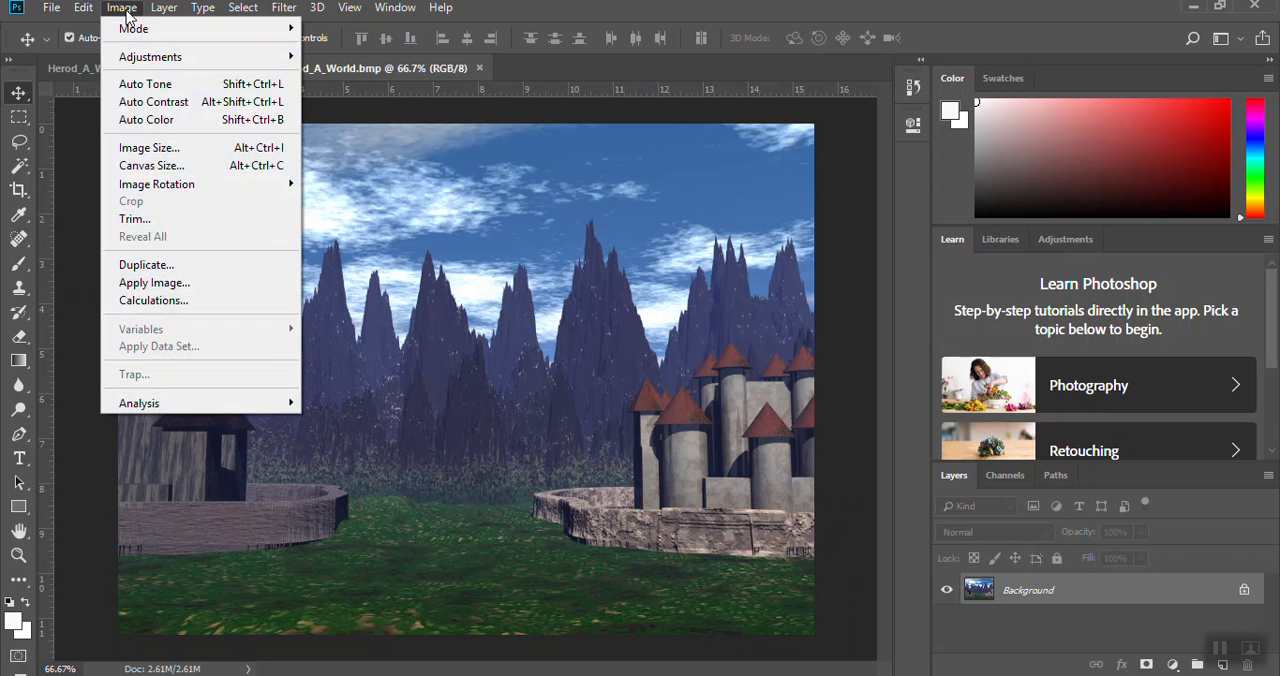
pyautogui.click(145, 148)
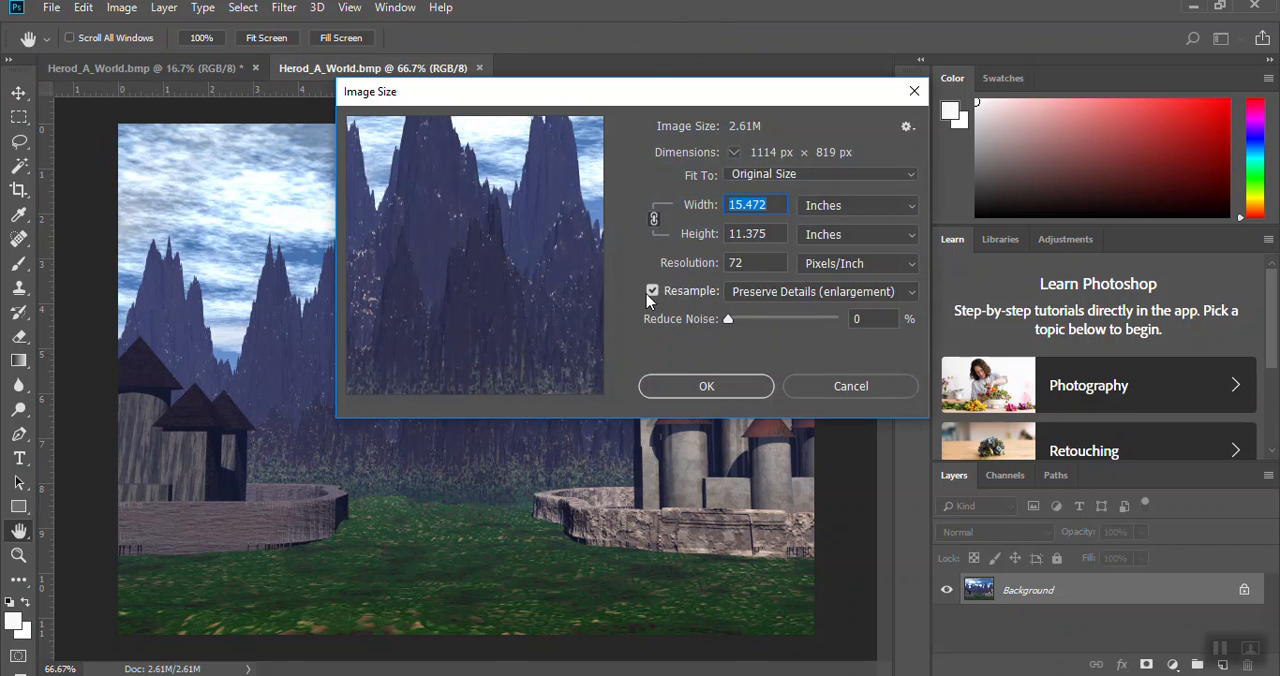
pyautogui.moveTo(746, 263); pyautogui.dragTo(722, 262)
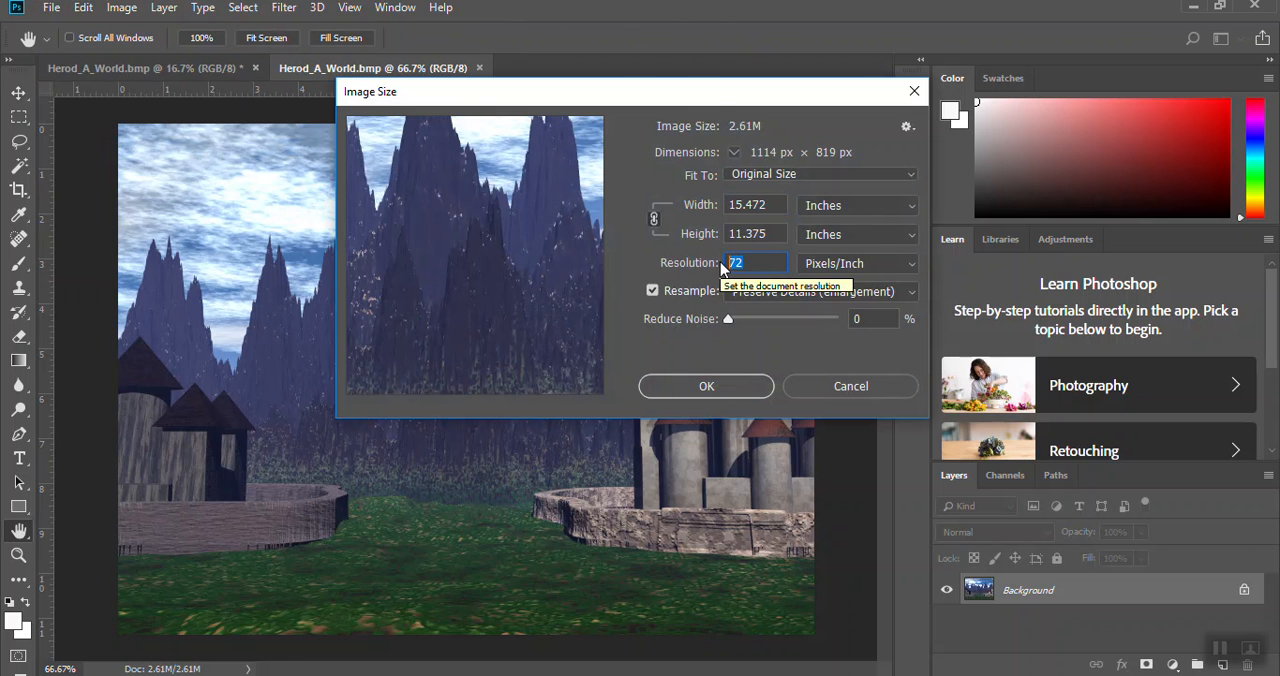
pyautogui.write('300')
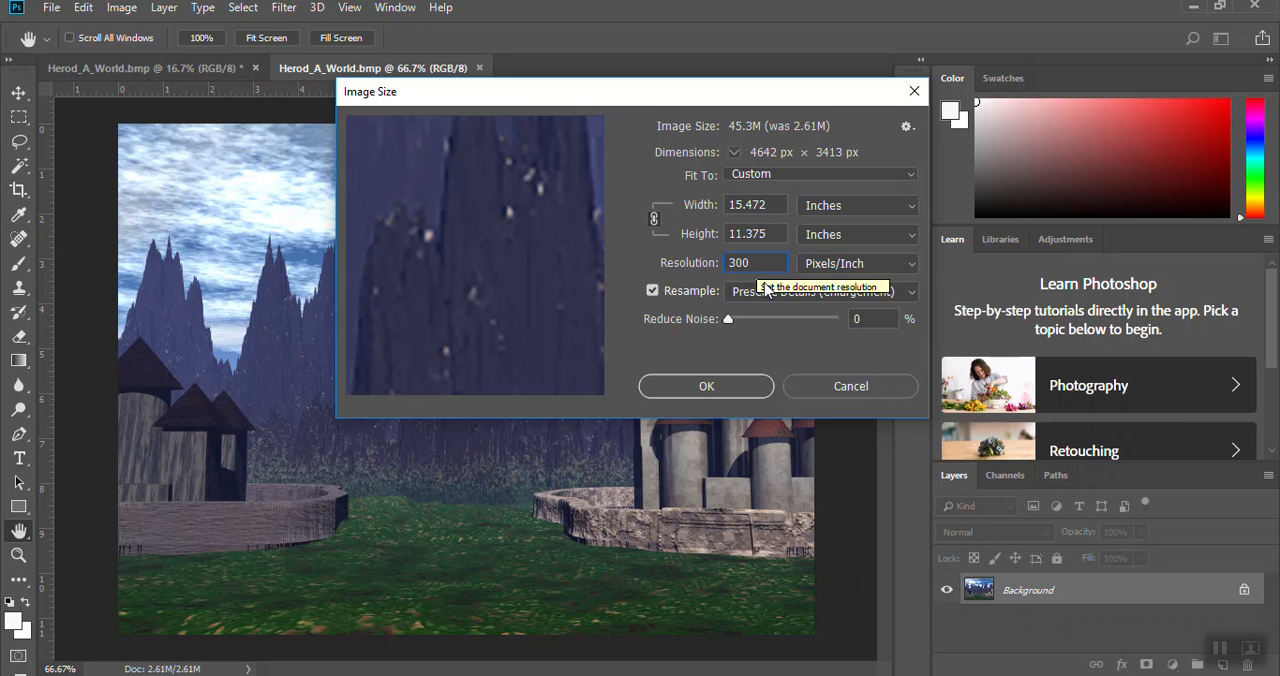
pyautogui.click(722, 386)
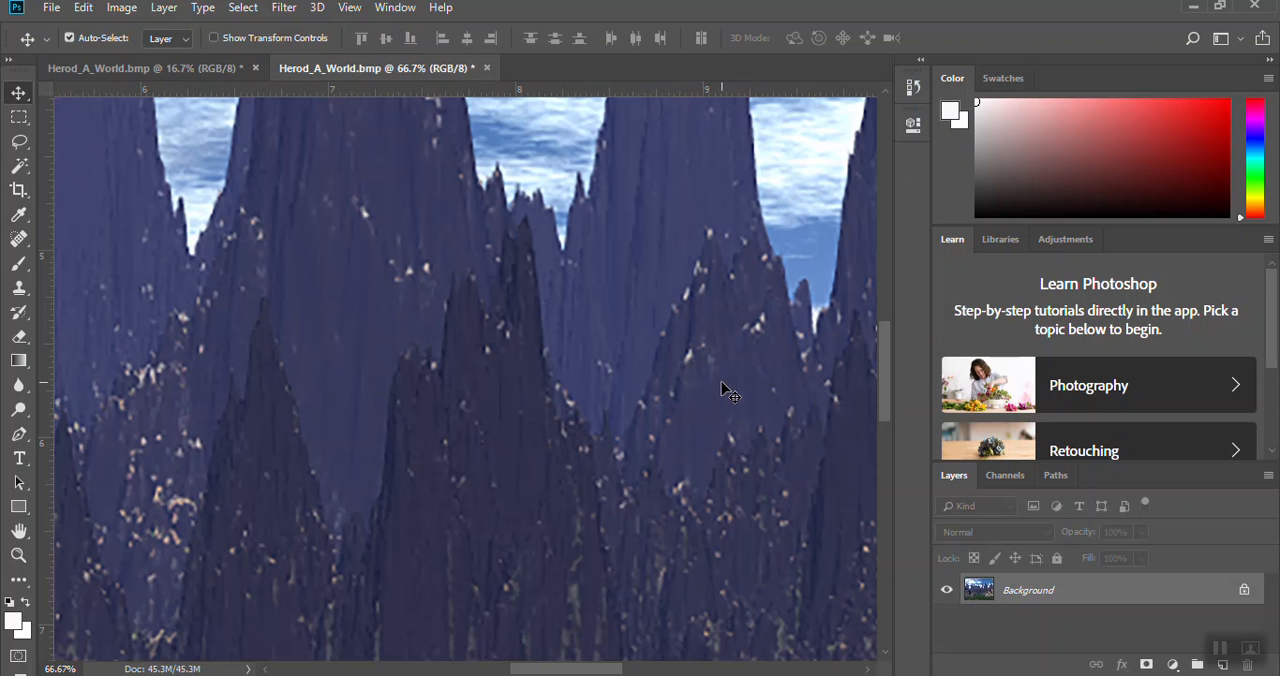
pyautogui.hotkey('ctrl', '-')
pyautogui.hotkey('ctrl', '-')
pyautogui.hotkey('ctrl', '-')
pyautogui.hotkey('ctrl', '-')
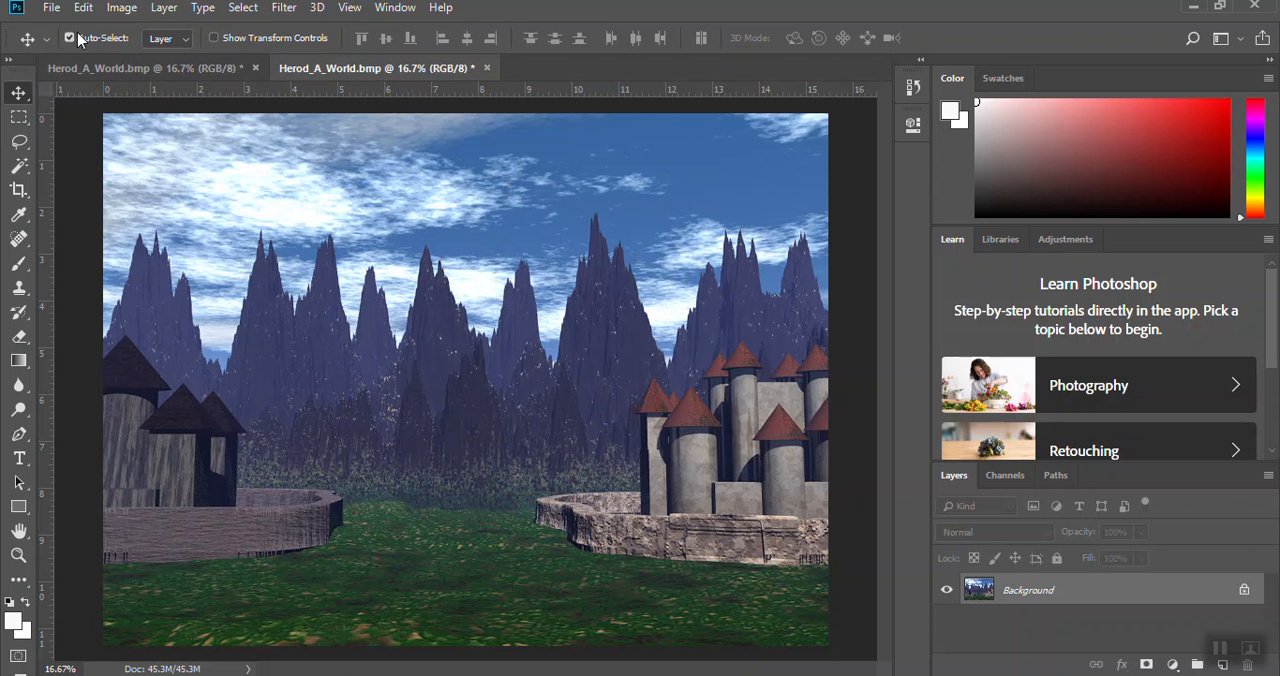
pyautogui.click(55, 9)
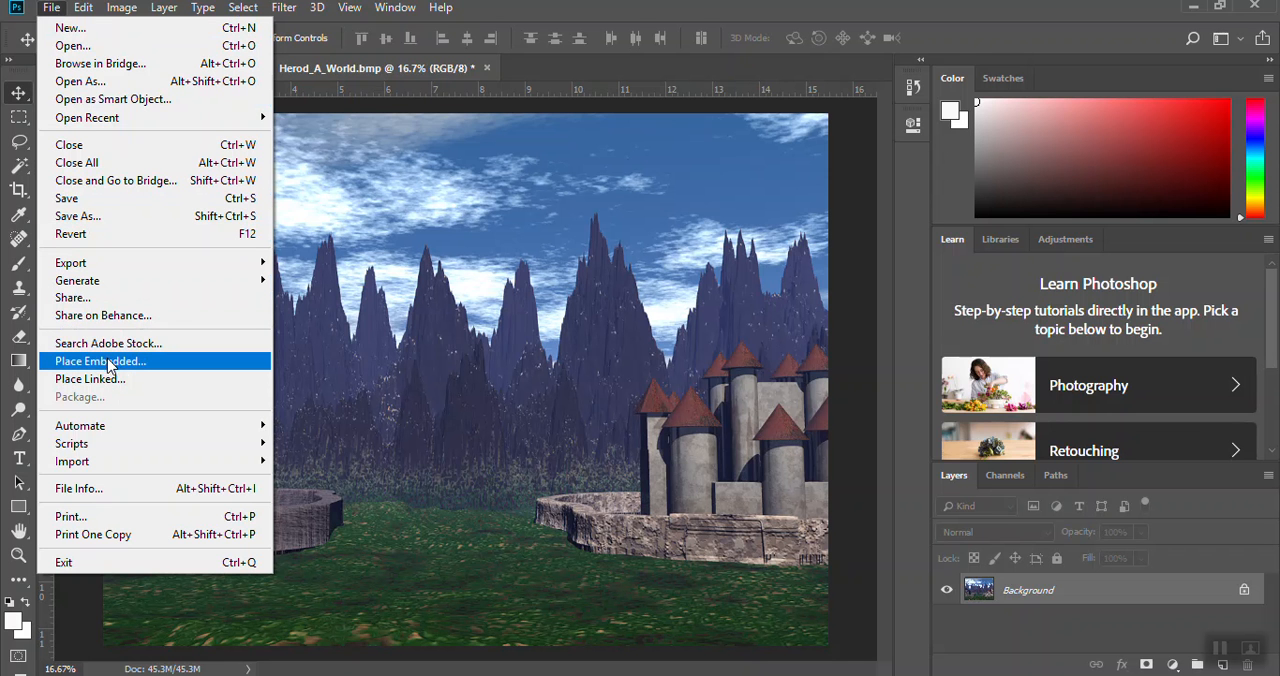
pyautogui.click(139, 371)
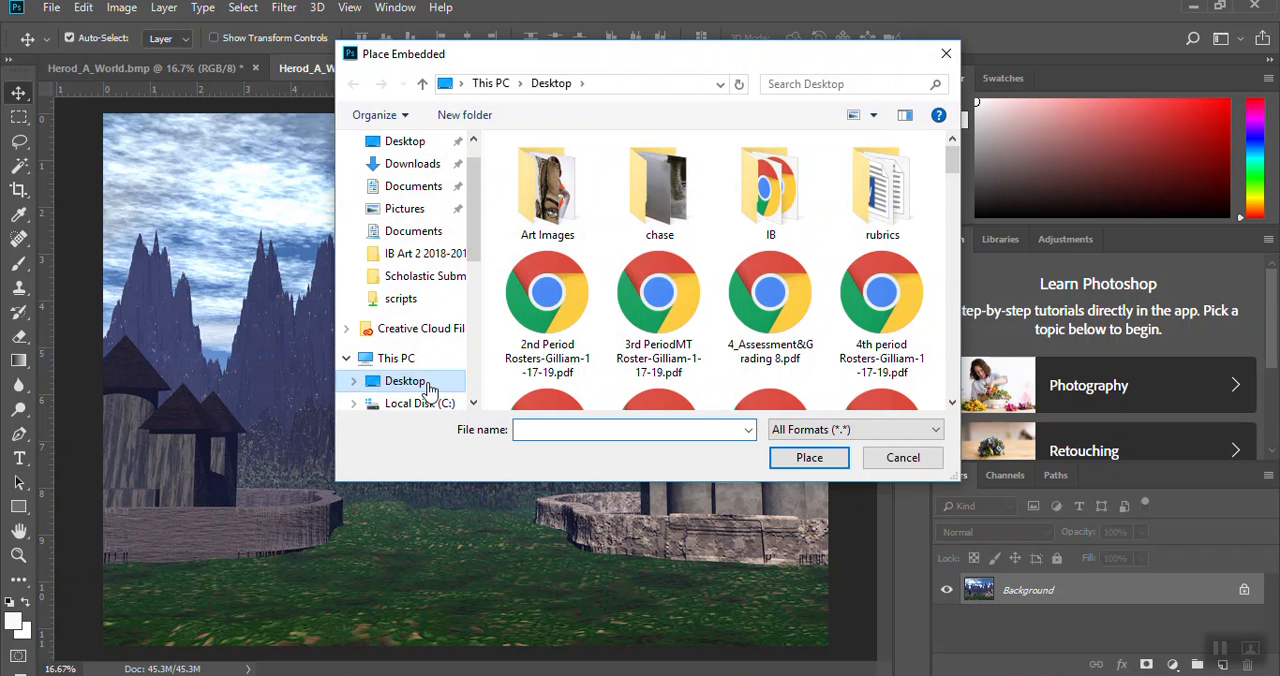
pyautogui.moveTo(959, 166); pyautogui.dragTo(956, 272)
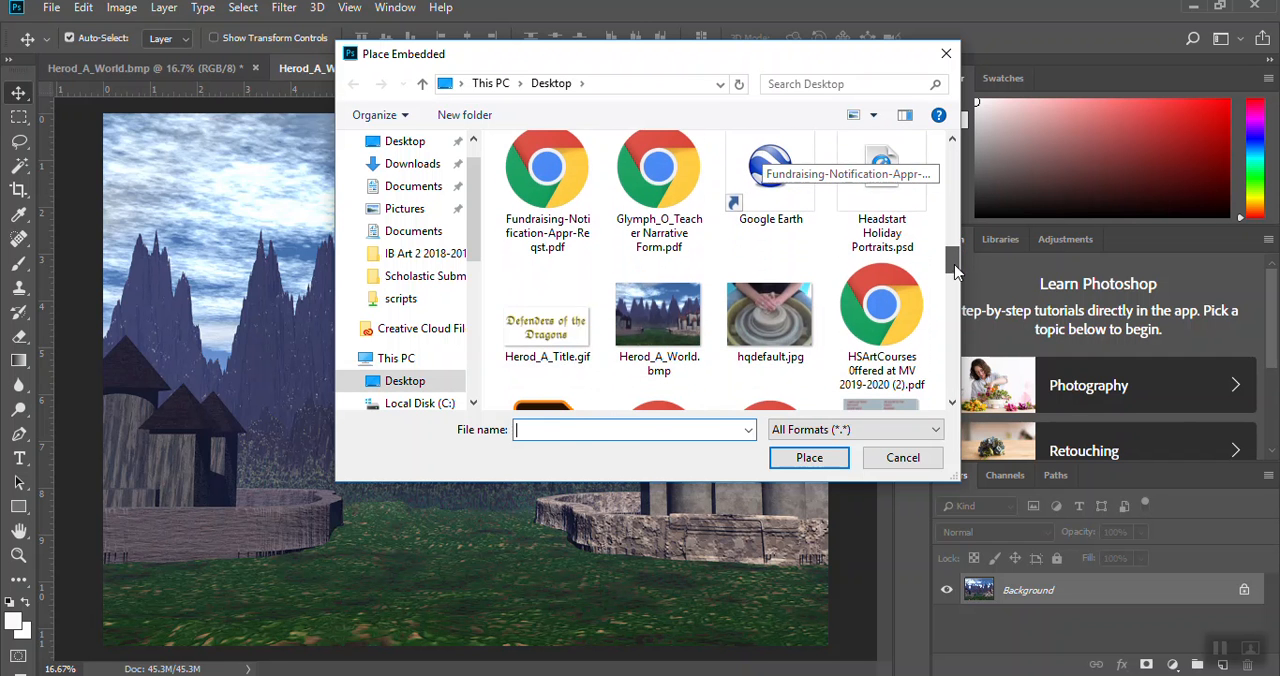
pyautogui.click(563, 347)
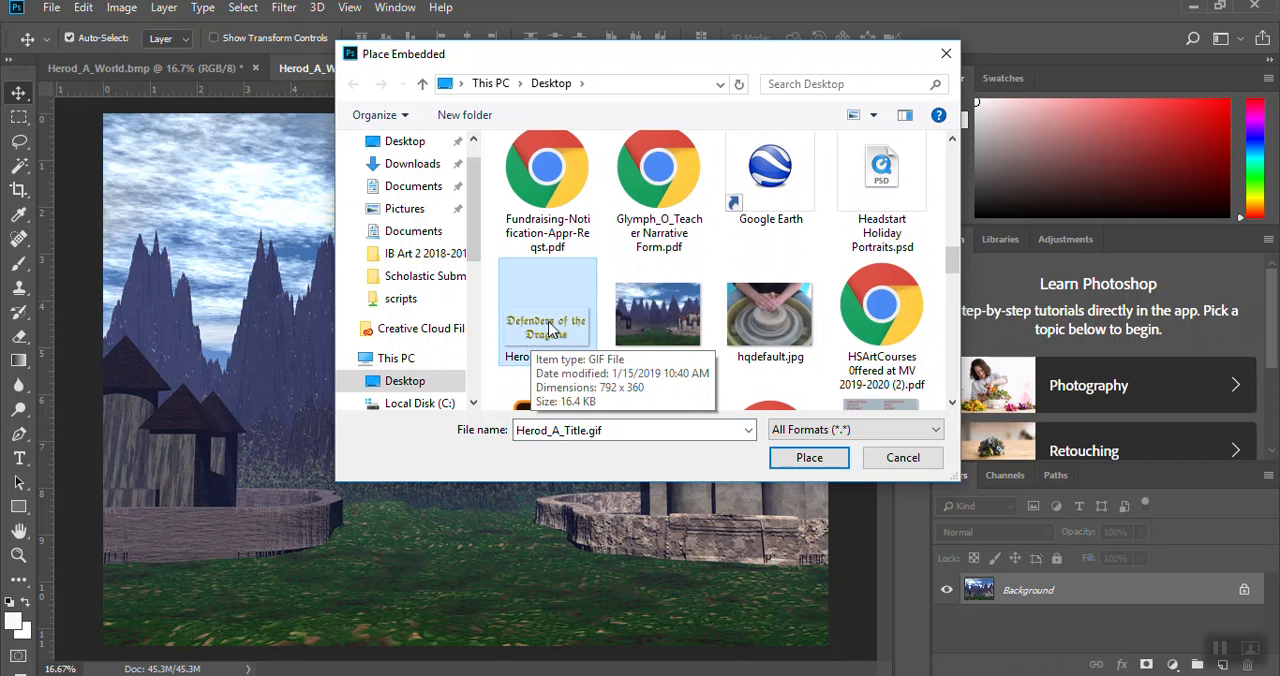
pyautogui.click(812, 458)
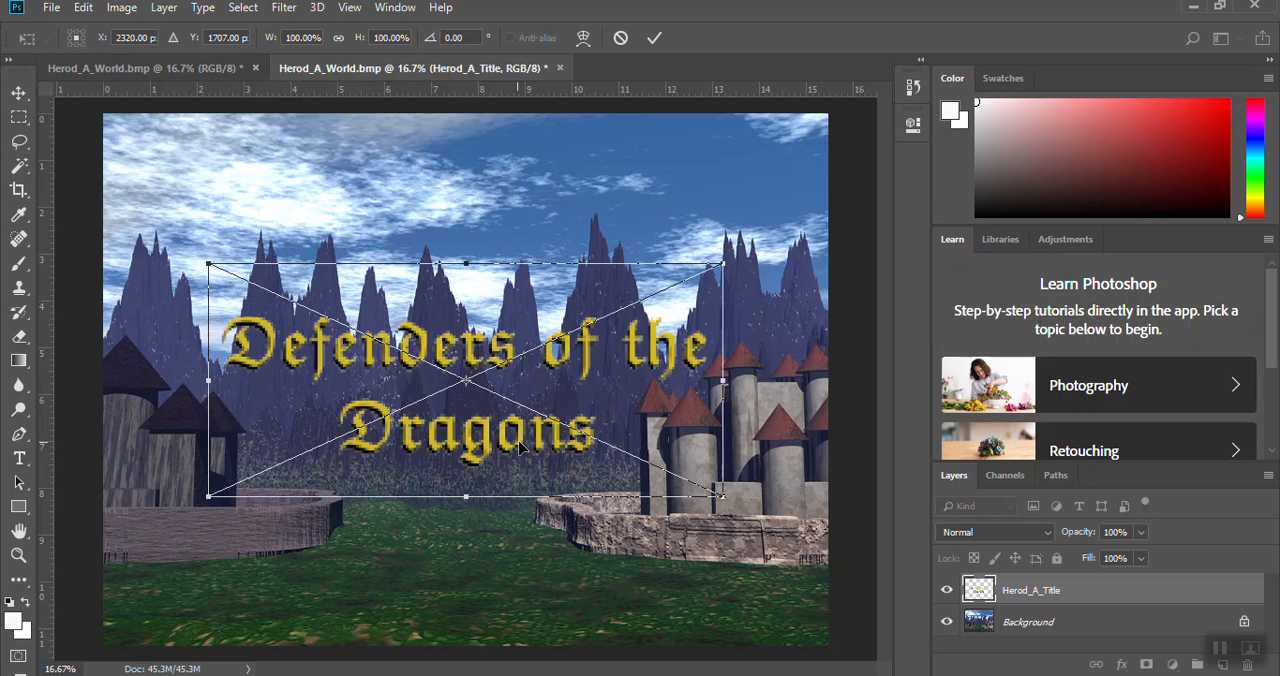
pyautogui.moveTo(603, 391); pyautogui.dragTo(603, 259)
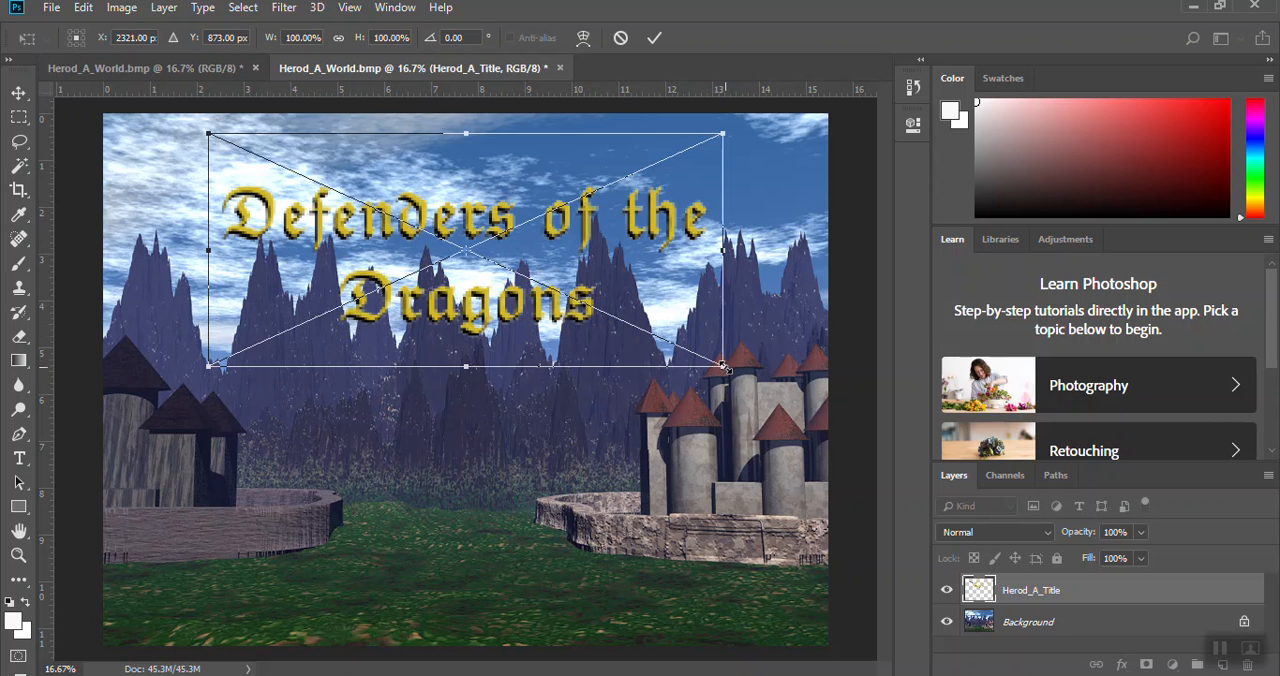
pyautogui.moveTo(726, 368); pyautogui.dragTo(822, 412)
pyautogui.moveTo(513, 407); pyautogui.dragTo(524, 527)
pyautogui.press('Escape')
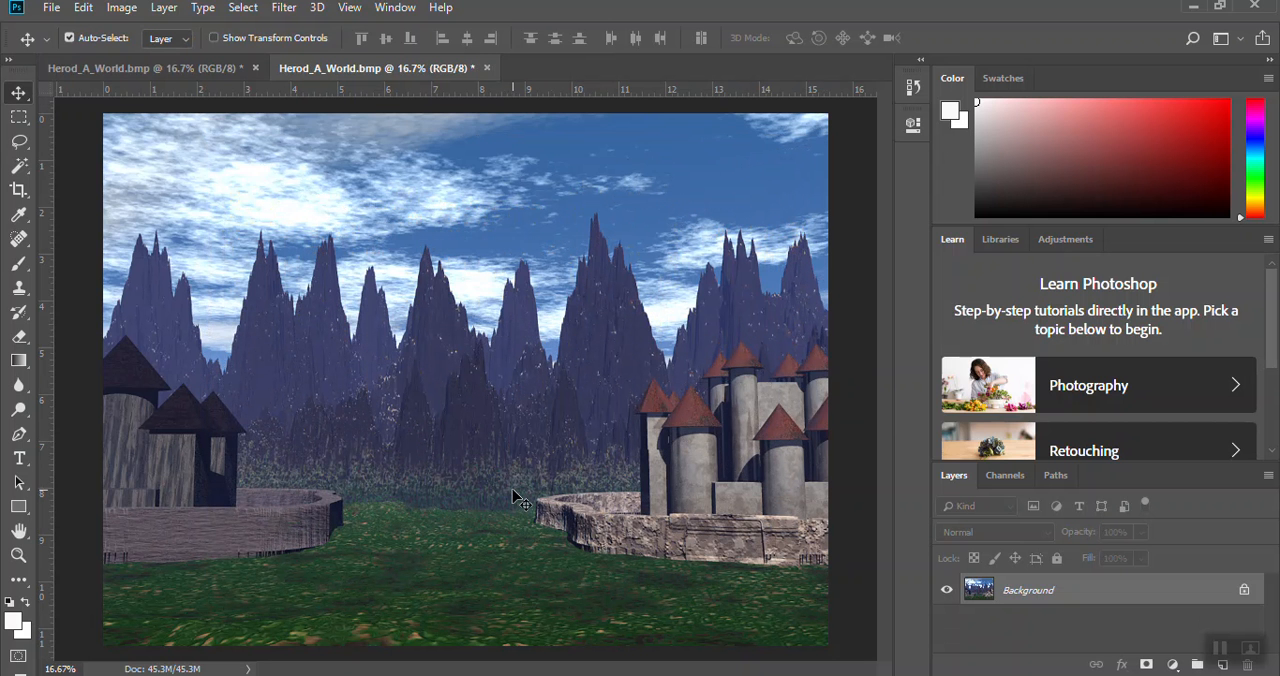
# Step: Place Herod_A_Title.gif from the Desktop into the landscape image as an embedded file
pyautogui.click(52, 8)
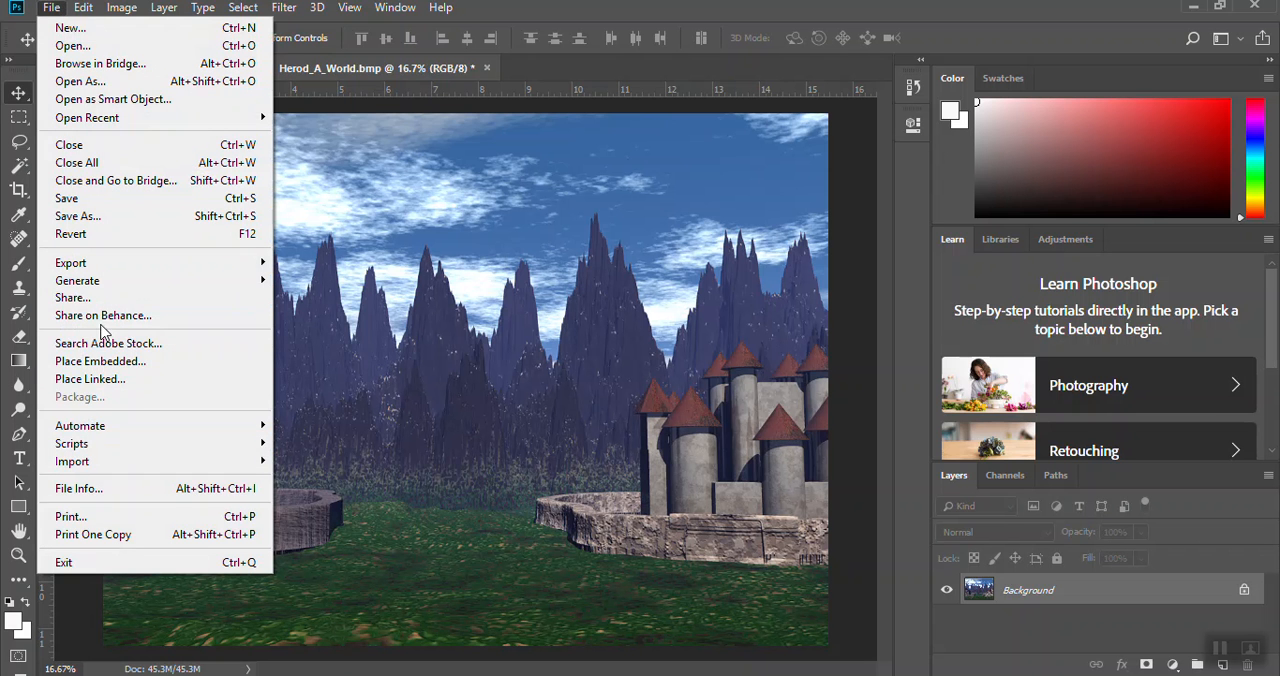
pyautogui.click(103, 364)
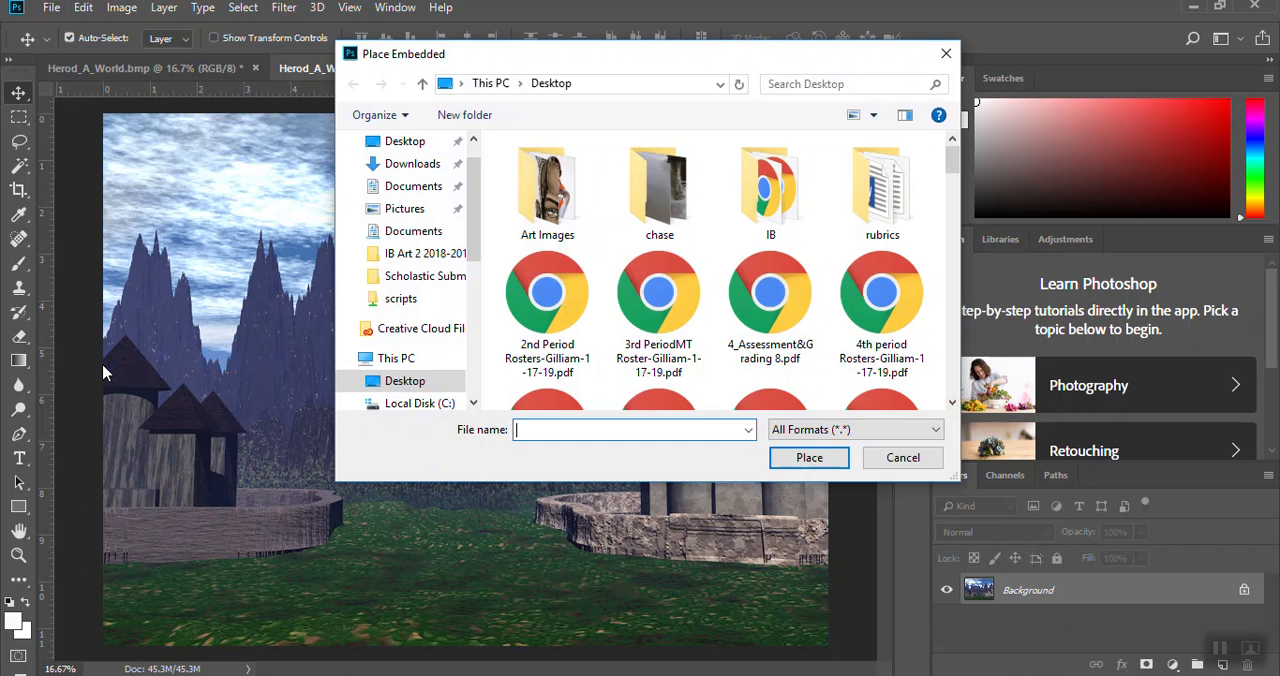
pyautogui.moveTo(958, 156); pyautogui.dragTo(955, 264)
pyautogui.click(547, 250)
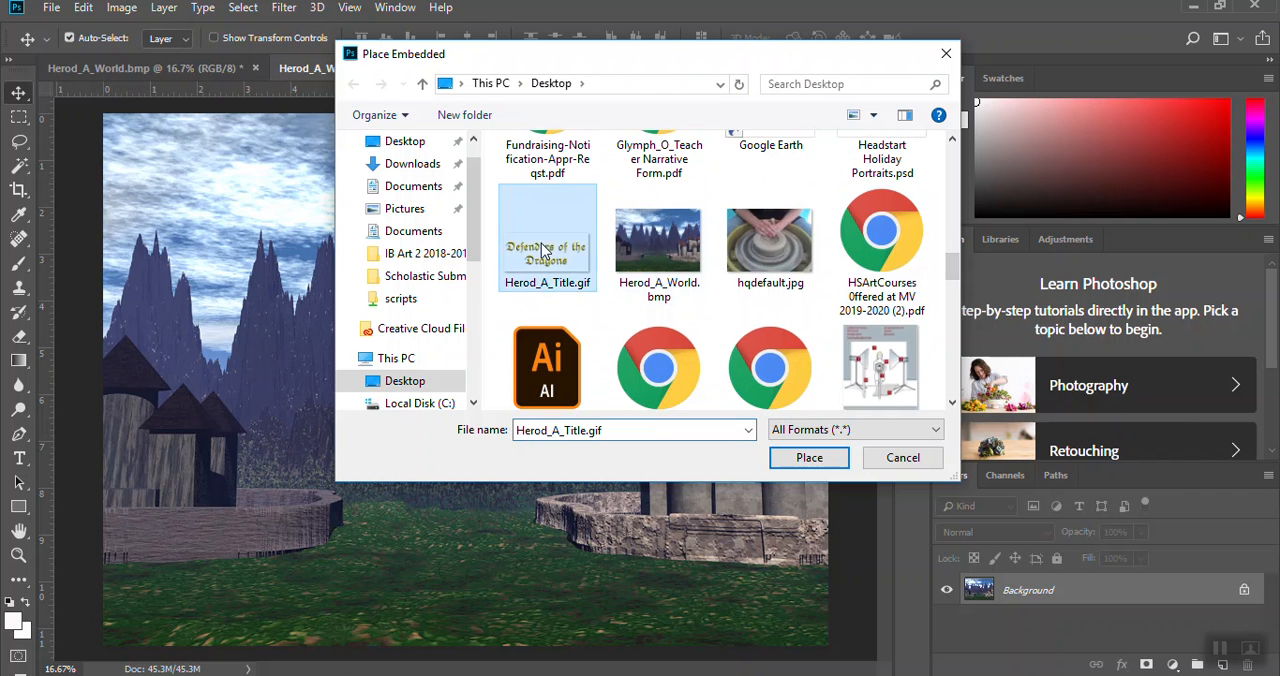
pyautogui.click(788, 455)
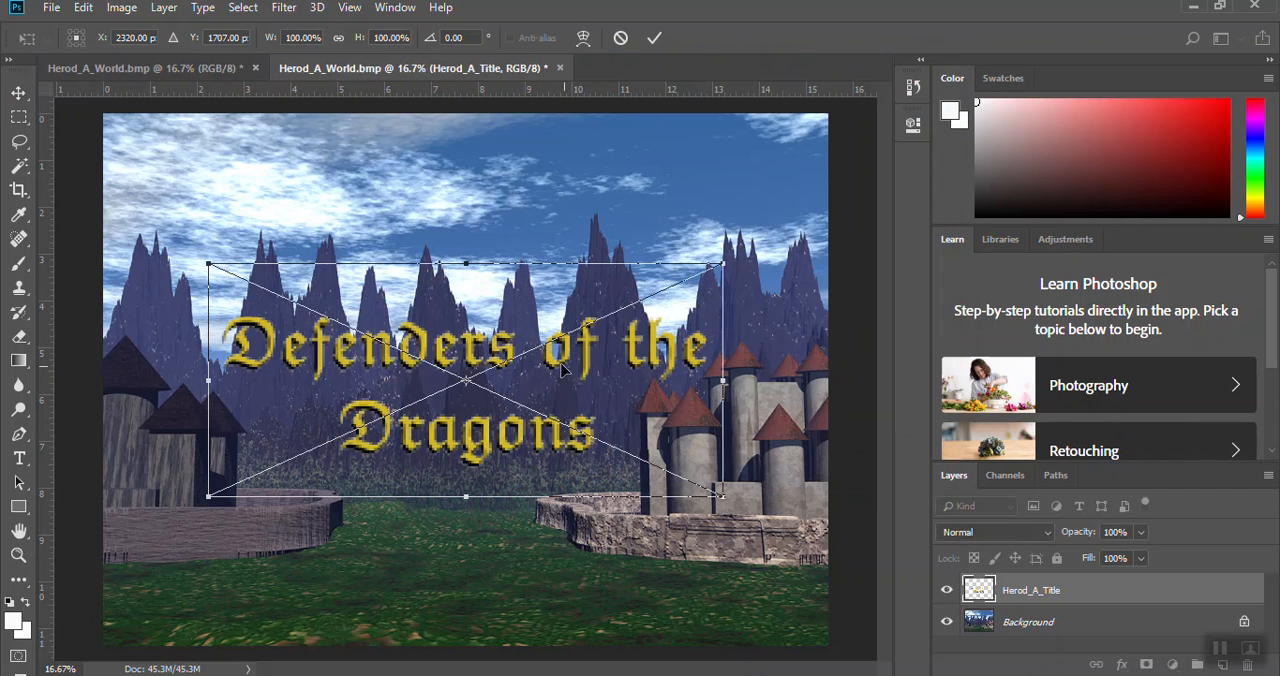
# Step: Enlarge the placed title to about 113% width and 119% height, position it over the mountains and commit the placement
pyautogui.moveTo(460, 350); pyautogui.dragTo(463, 316)
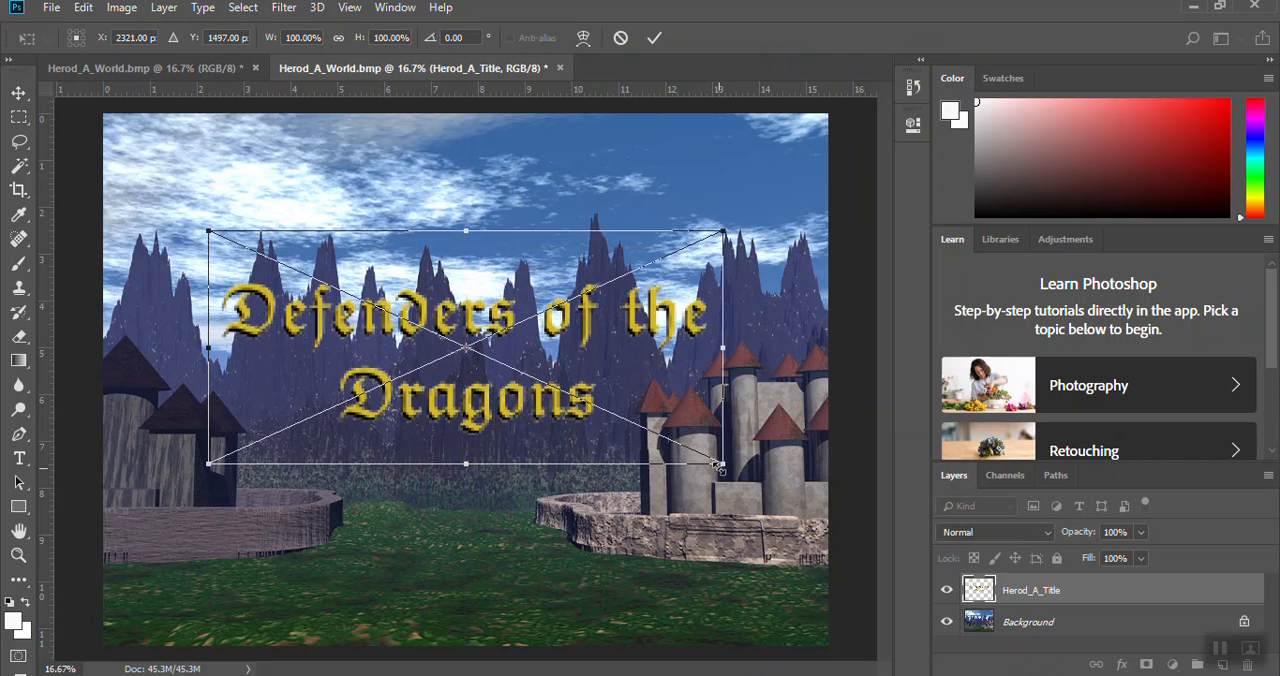
pyautogui.moveTo(722, 463); pyautogui.dragTo(764, 496)
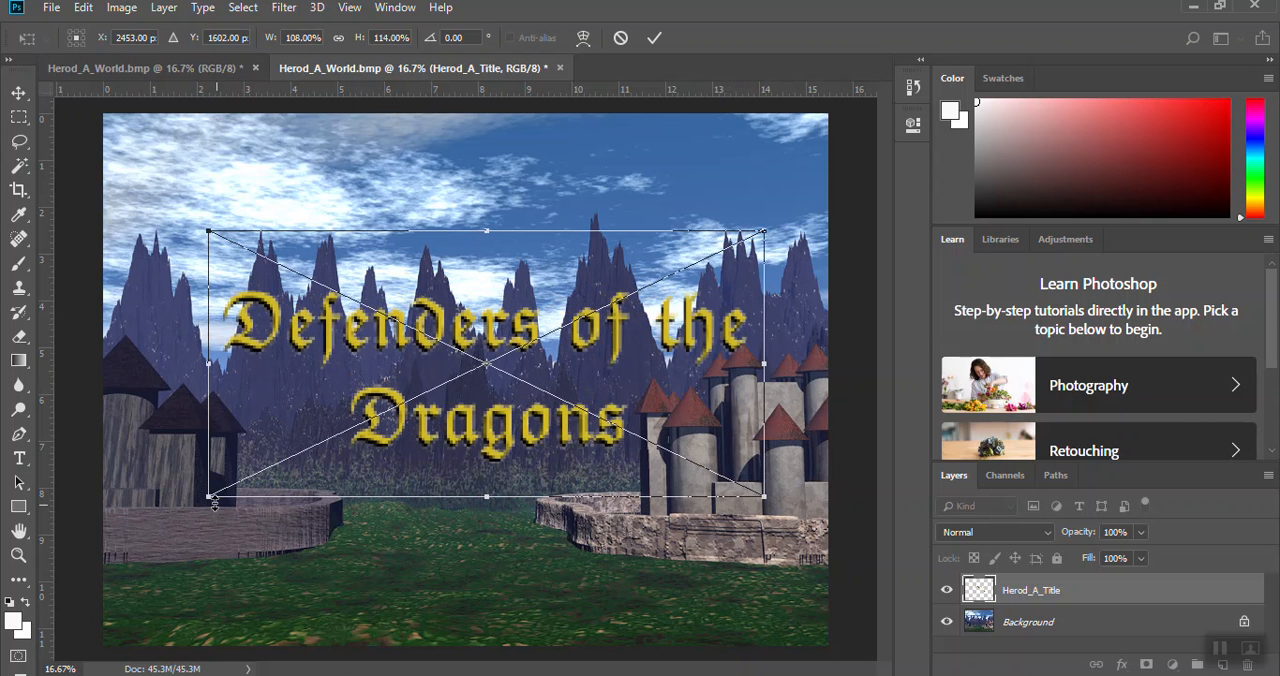
pyautogui.moveTo(207, 499); pyautogui.dragTo(180, 508)
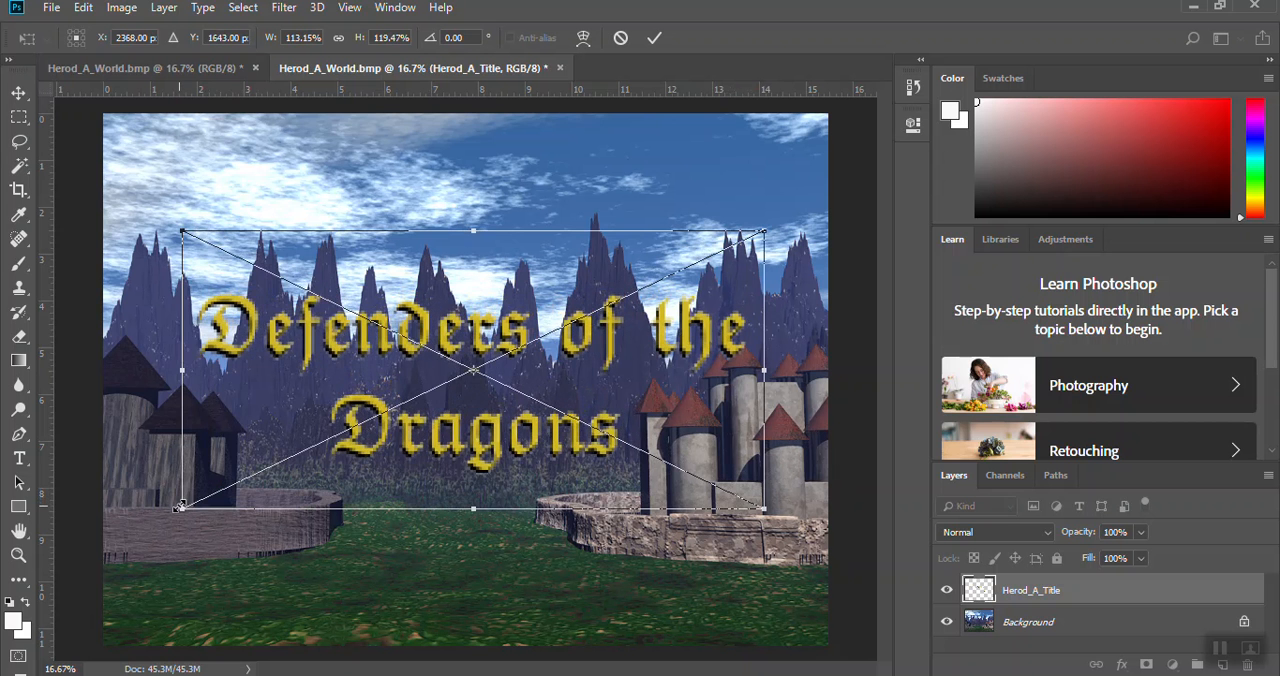
pyautogui.moveTo(448, 434)
pyautogui.mouseDown()
pyautogui.moveTo(400, 430)
pyautogui.moveTo(430, 495)
pyautogui.moveTo(428, 427)
pyautogui.mouseUp()
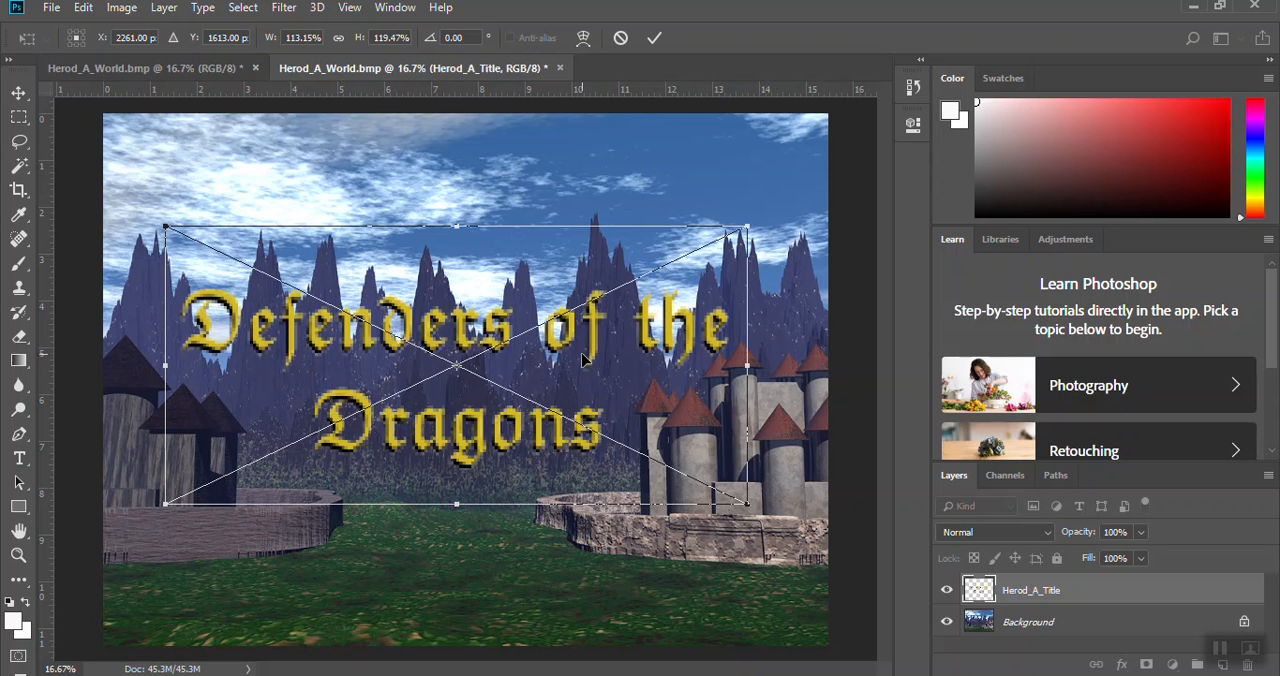
pyautogui.press('Return')
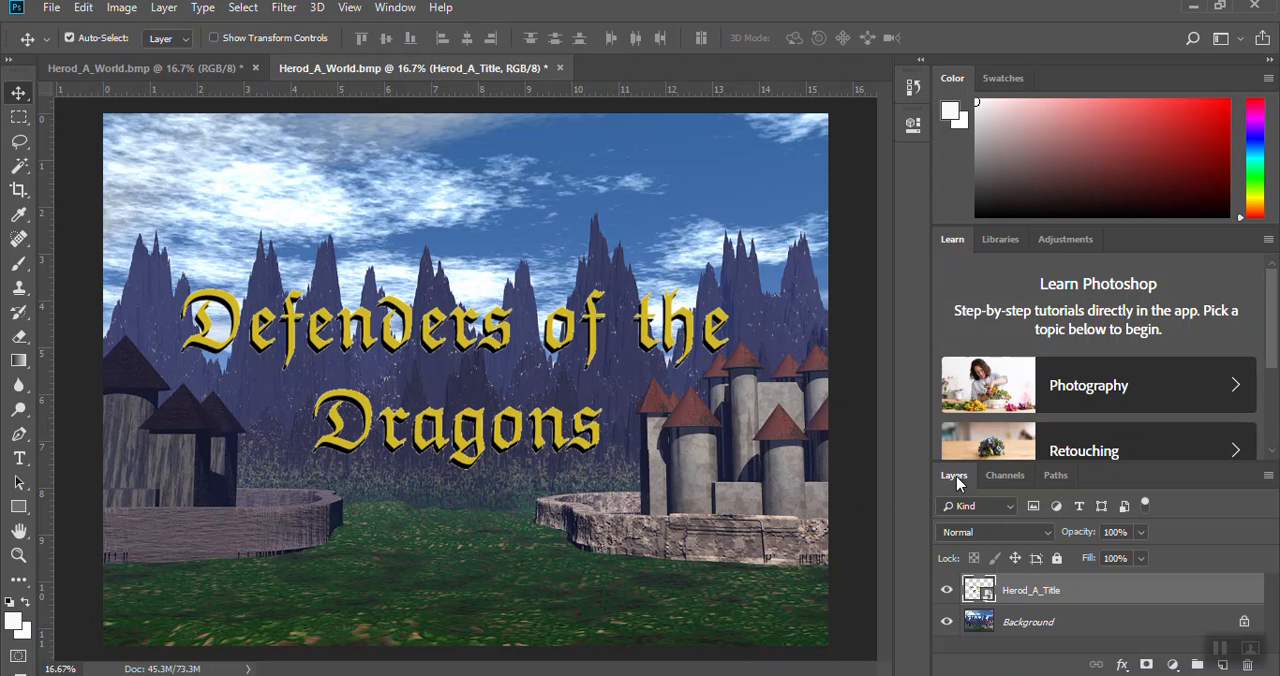
pyautogui.press('F7')
pyautogui.click(1074, 624)
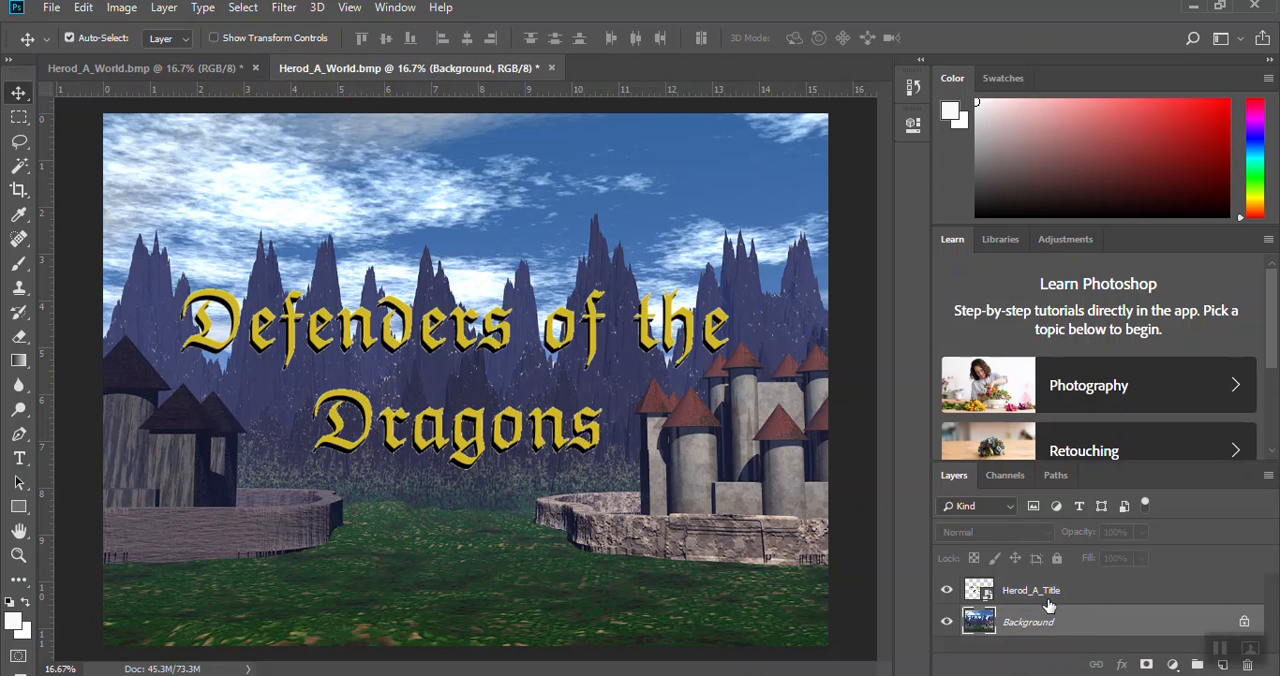
pyautogui.click(1030, 598)
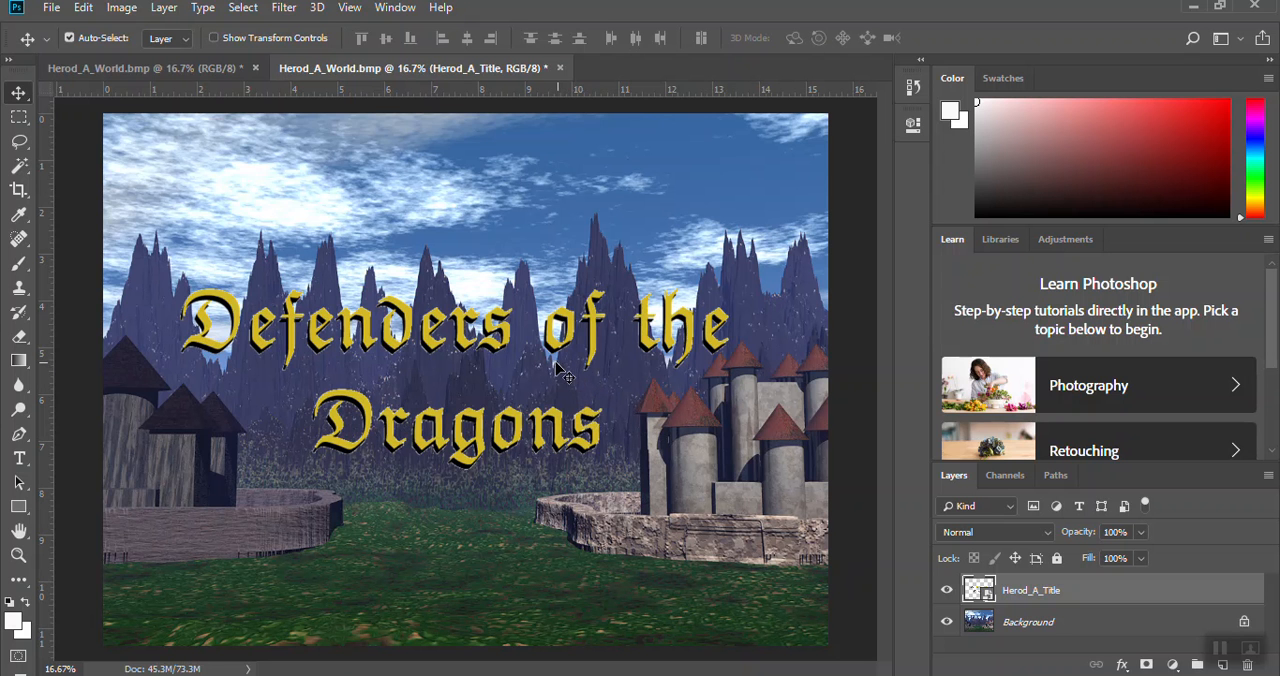
# Step: Save the layered document as Herod_A_World.psd in the bryce folder, with Layers and Maximize Compatibility enabled
pyautogui.click(52, 9)
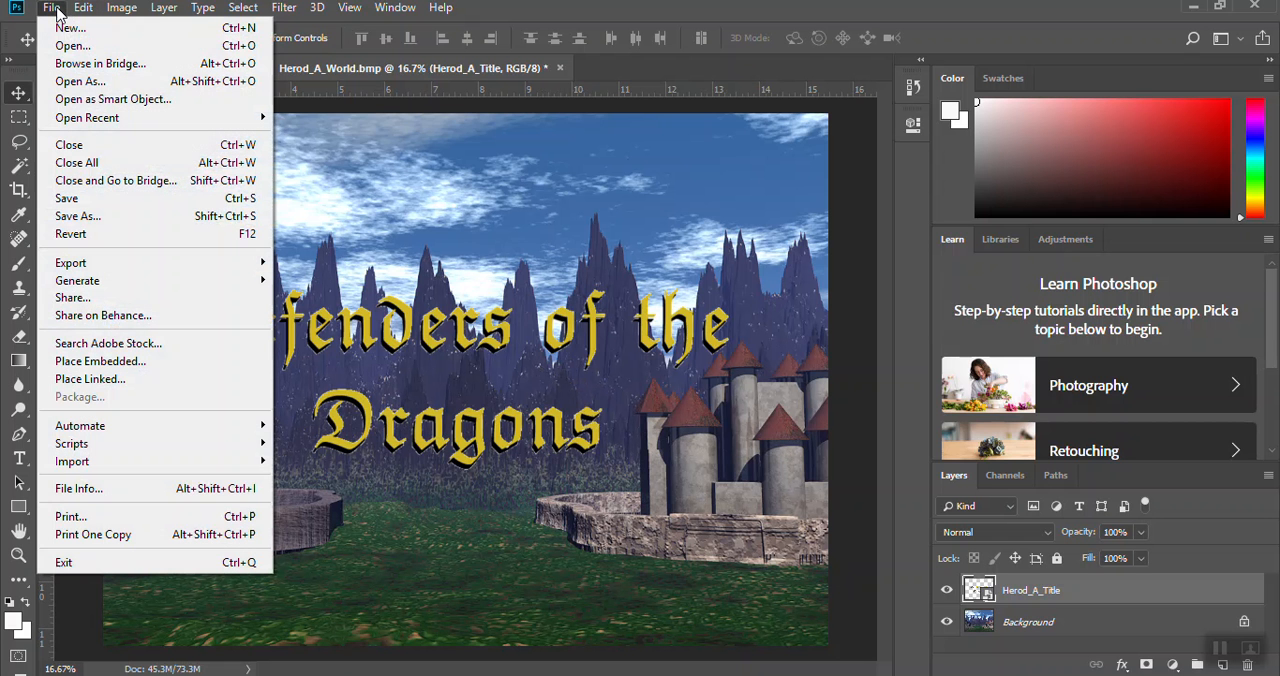
pyautogui.click(86, 228)
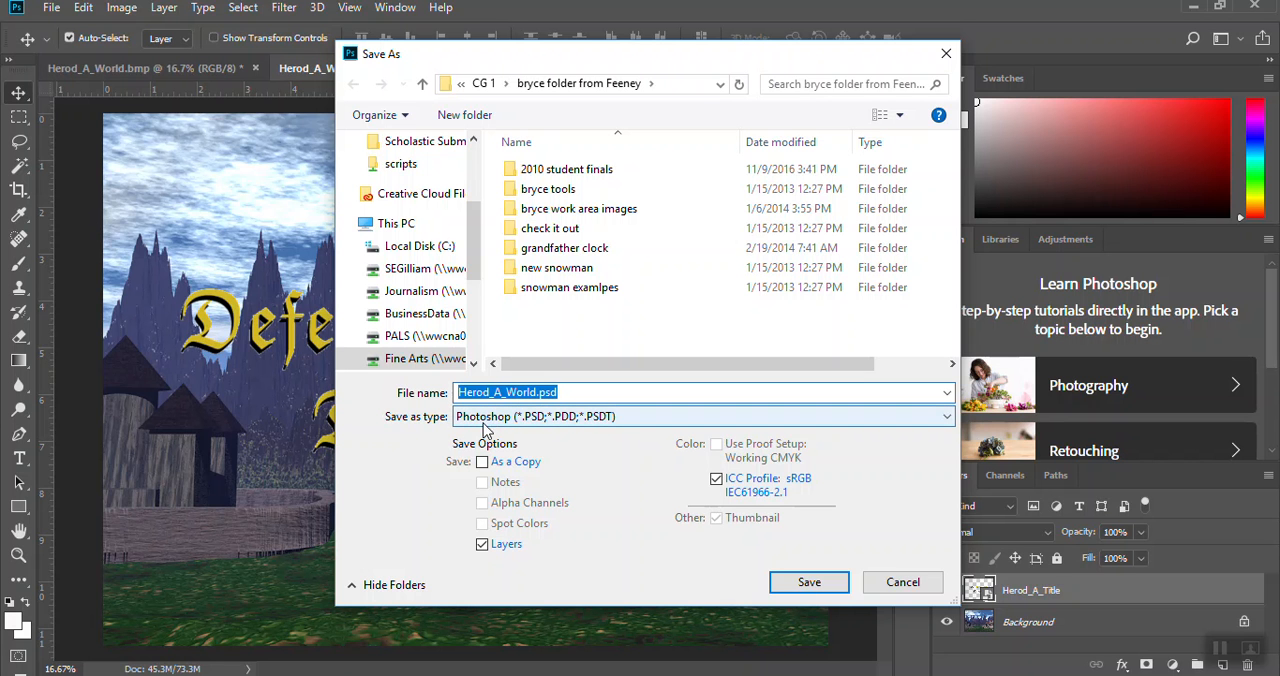
pyautogui.click(801, 582)
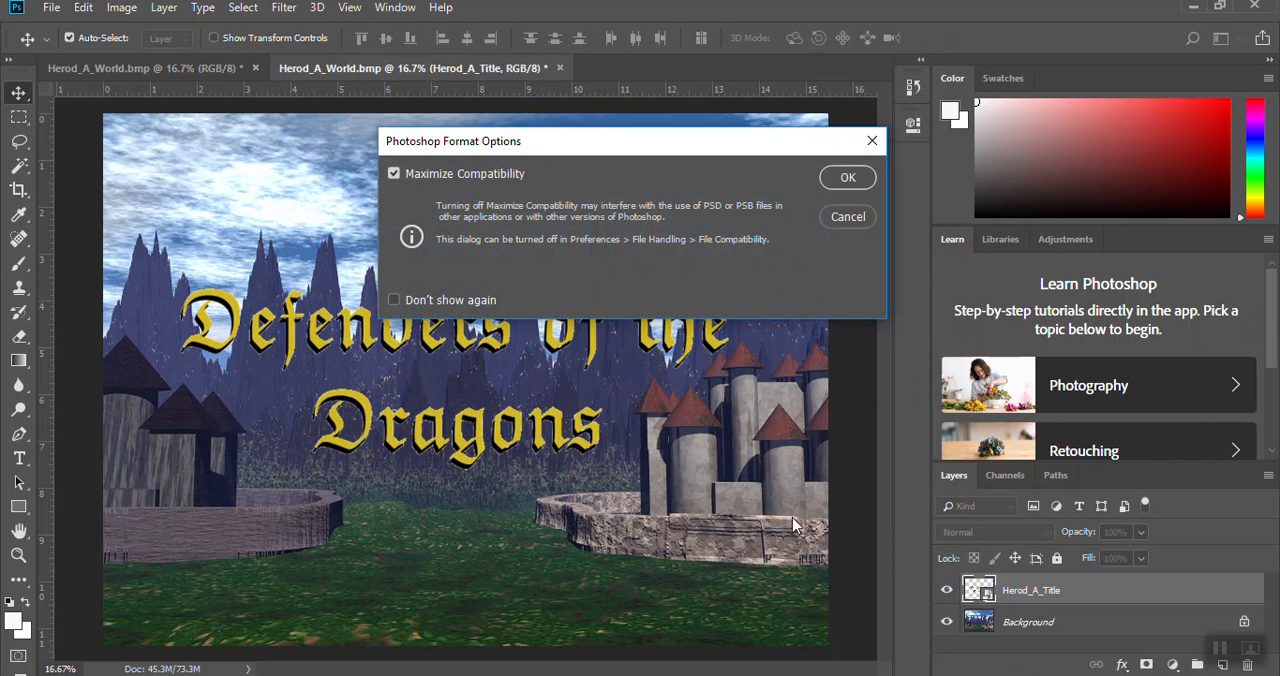
pyautogui.click(850, 178)
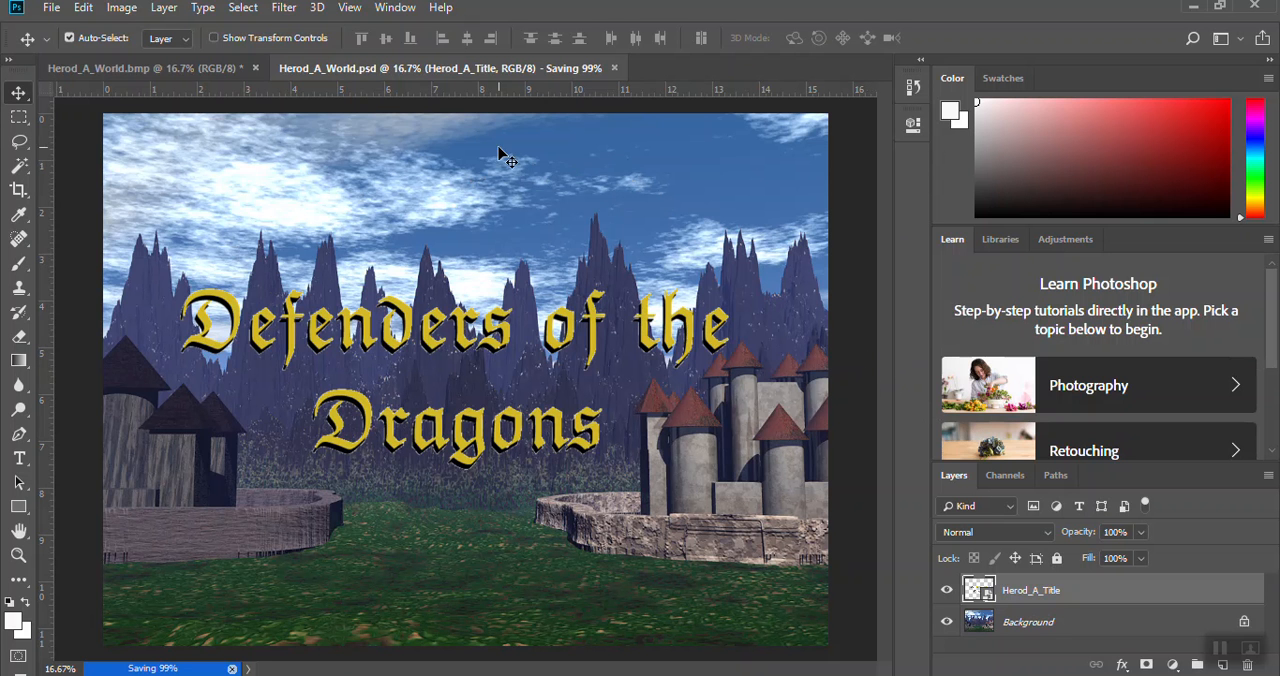
pyautogui.click(52, 8)
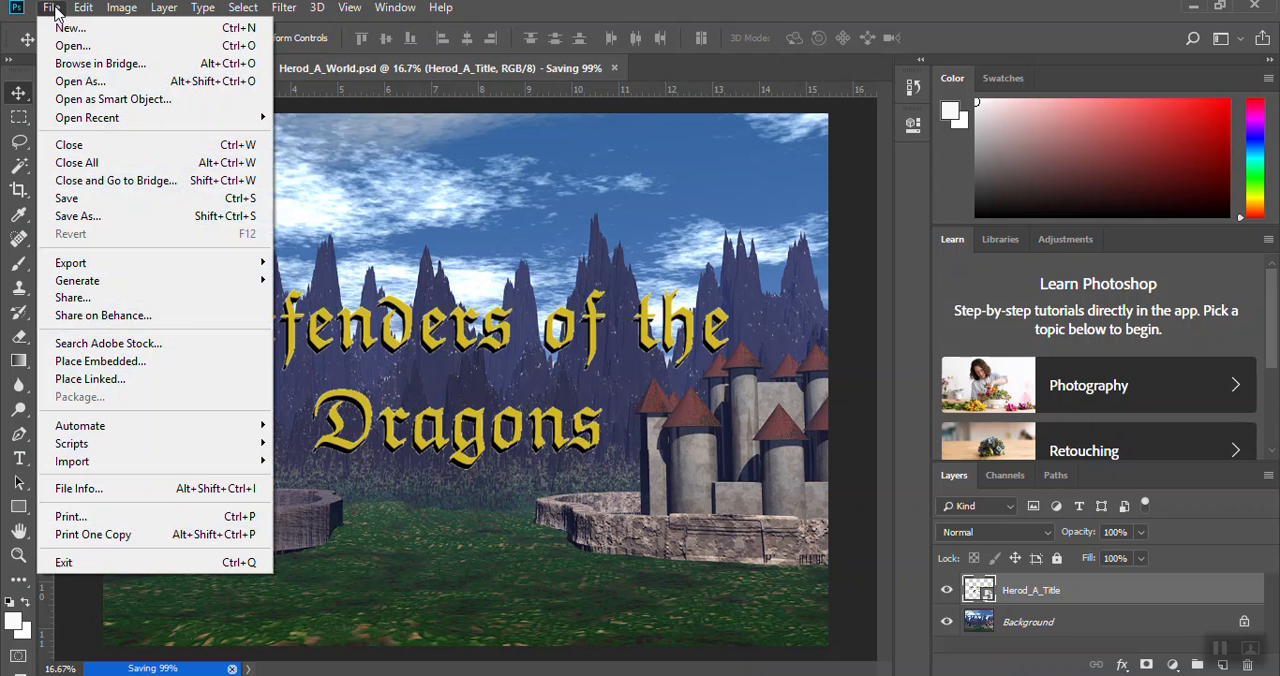
pyautogui.click(85, 221)
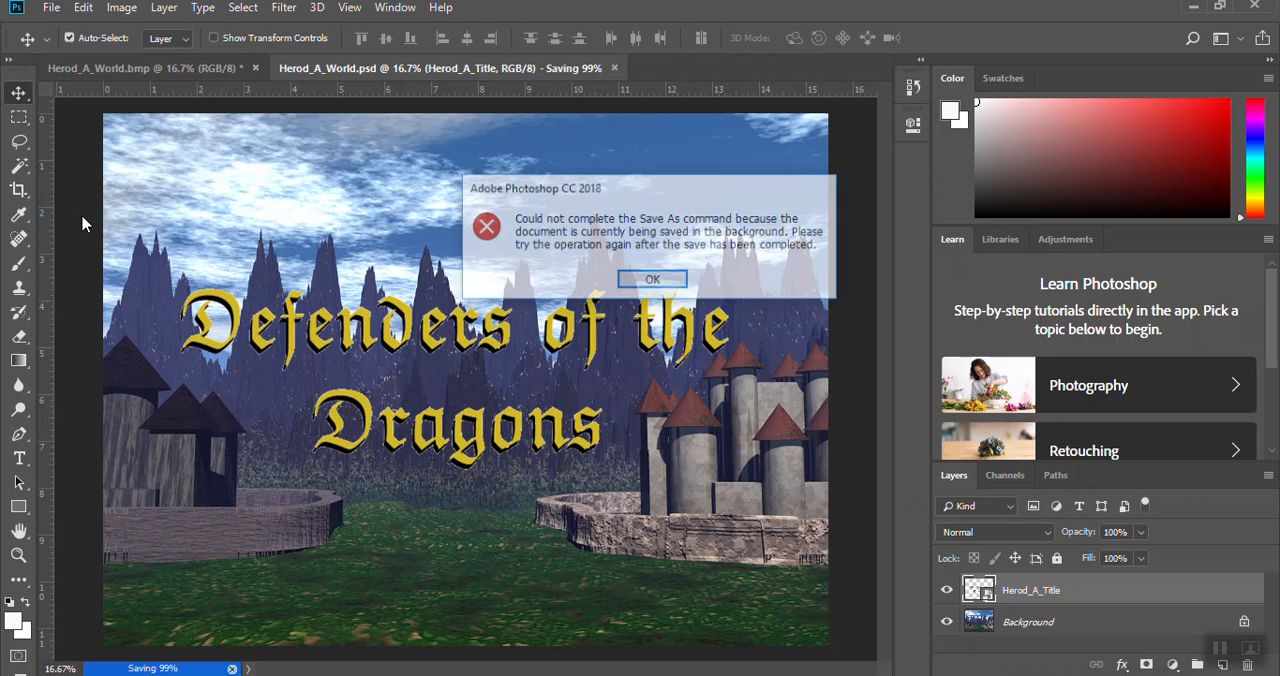
pyautogui.click(665, 282)
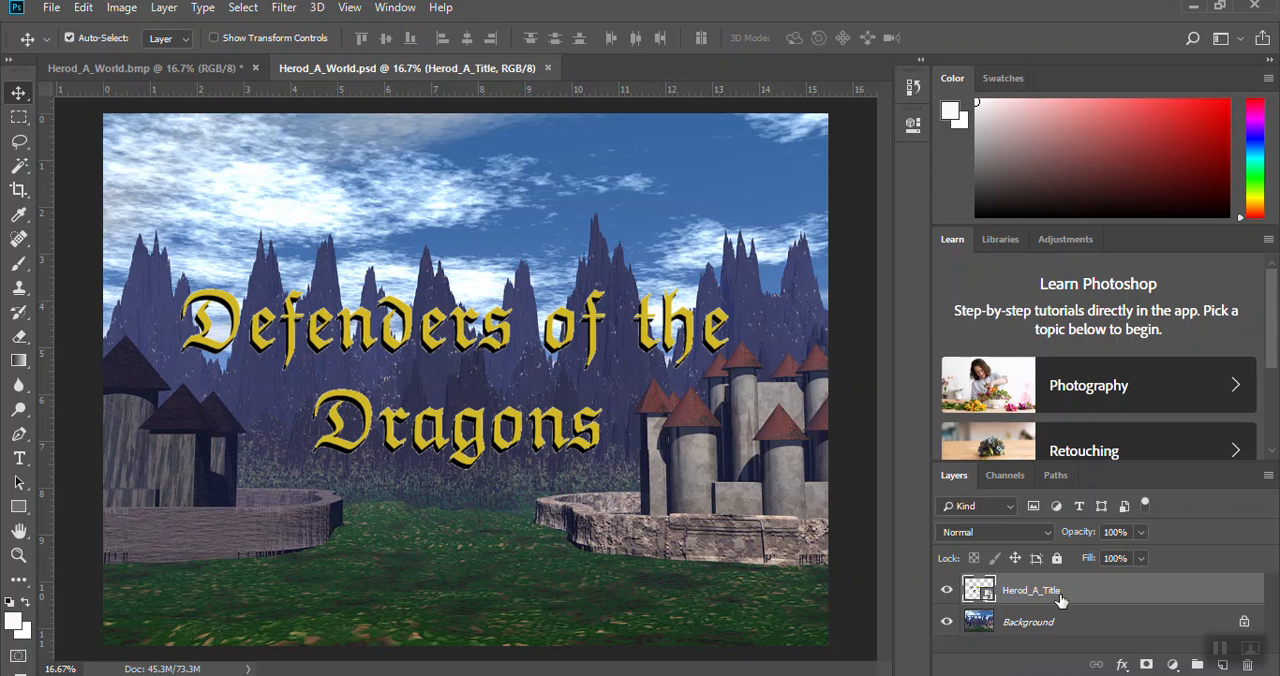
# Step: Save a JPEG copy as Herod_A_World.jpg in the bryce folder at quality 12 (Maximum) with the Baseline ("Standard") format option
pyautogui.click(51, 8)
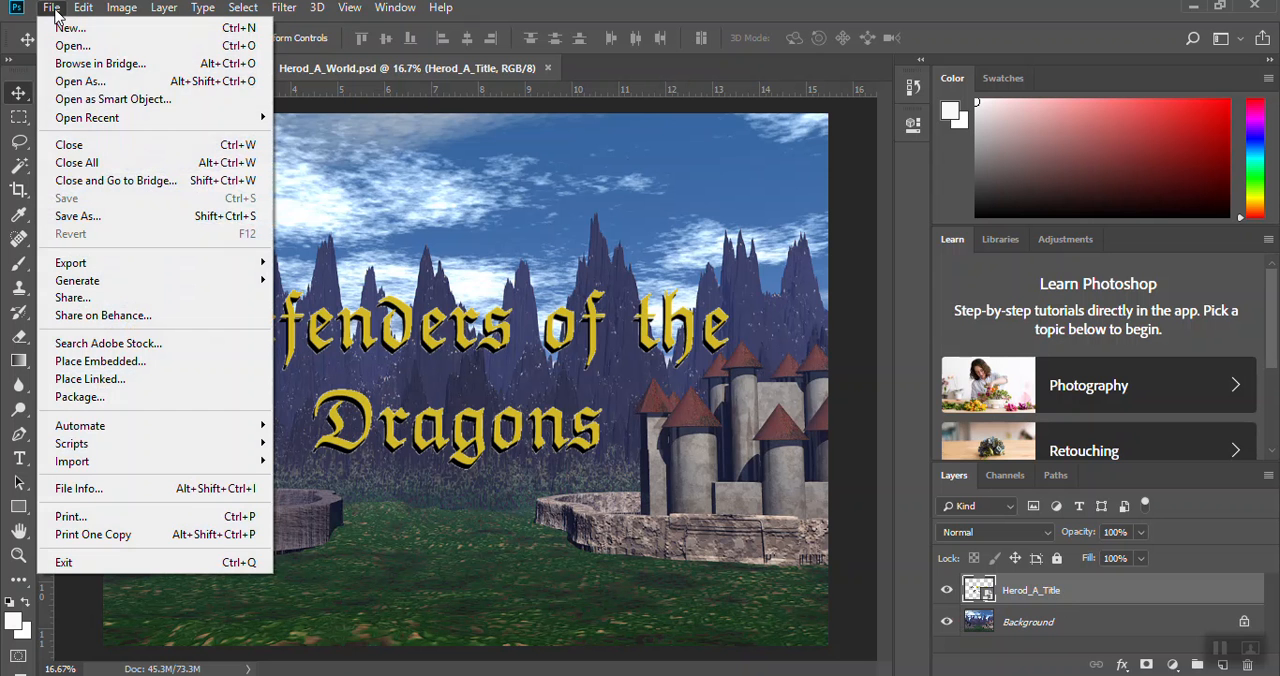
pyautogui.click(79, 217)
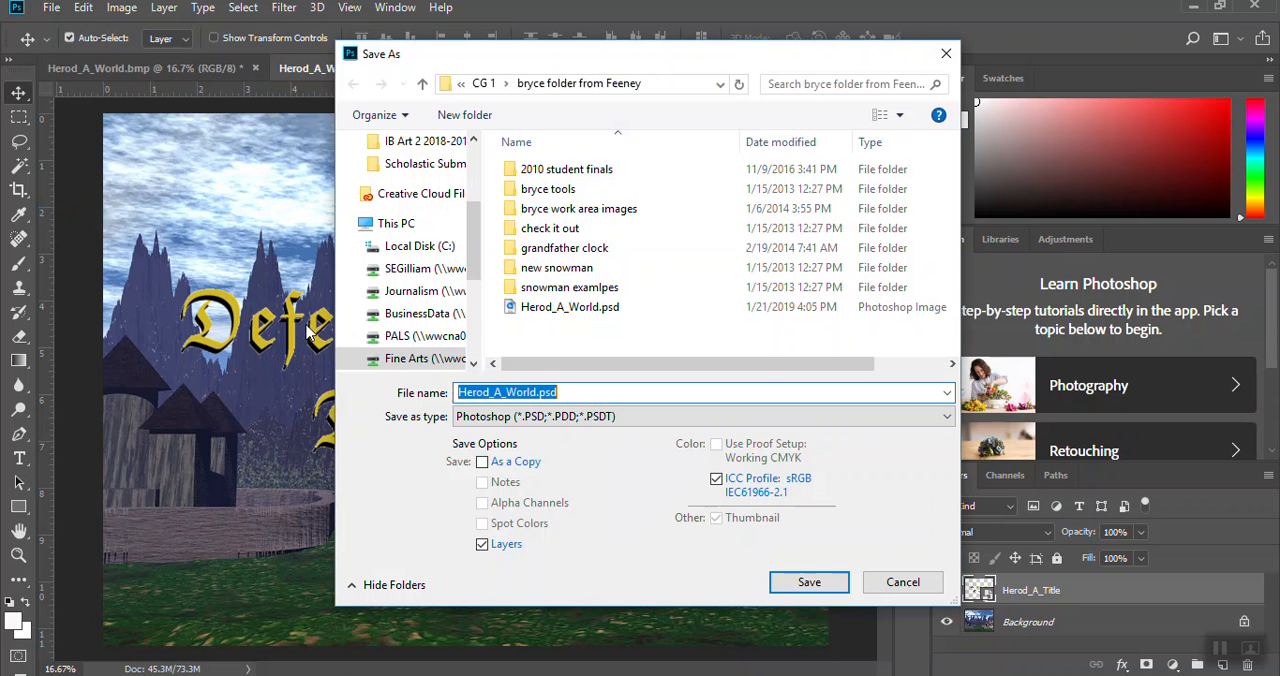
pyautogui.click(574, 418)
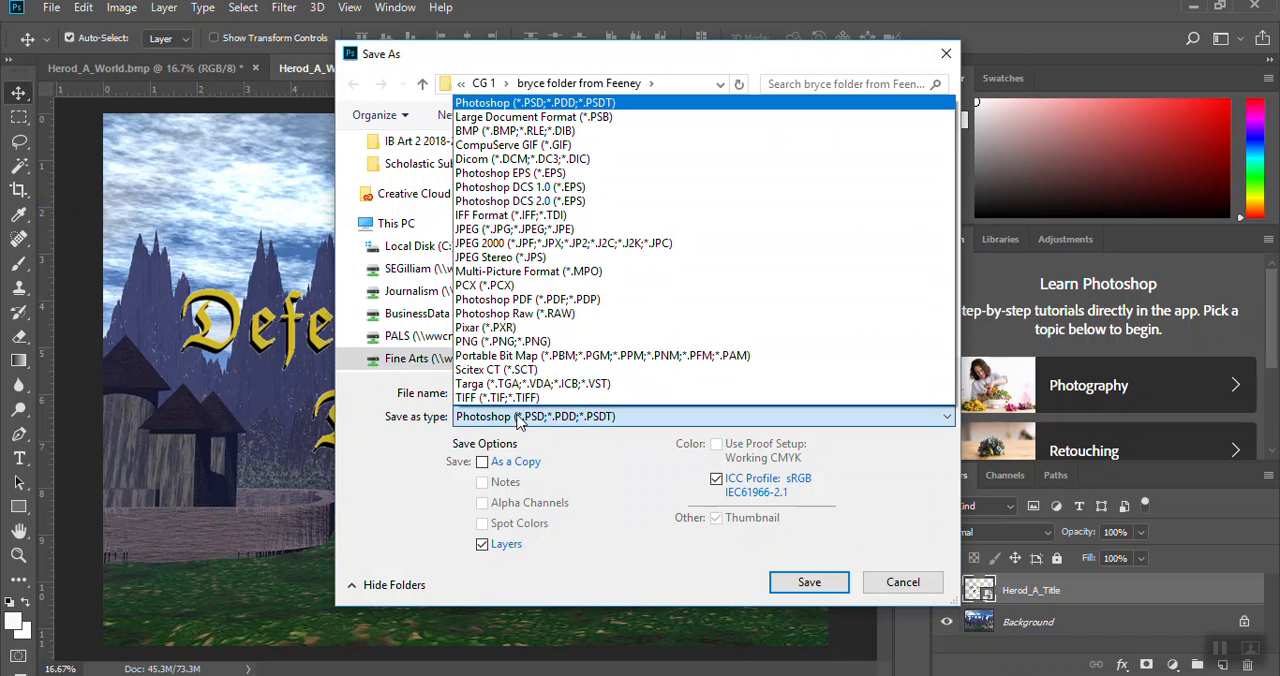
pyautogui.click(540, 232)
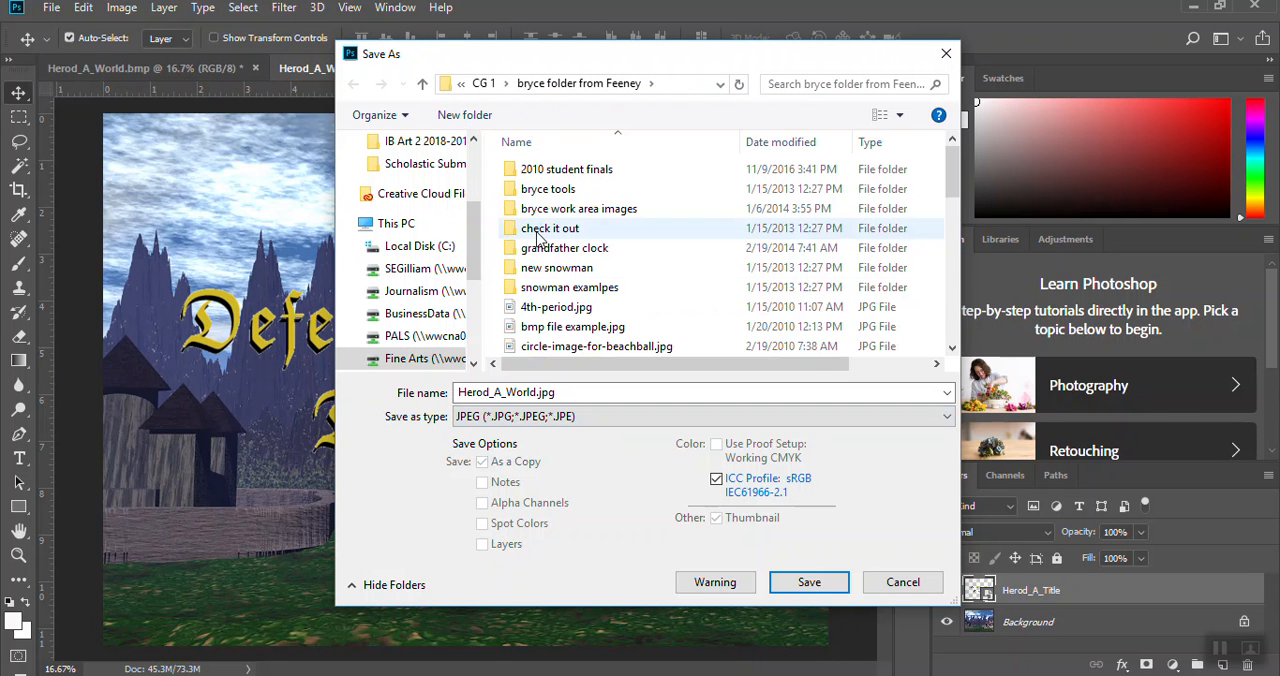
pyautogui.click(580, 419)
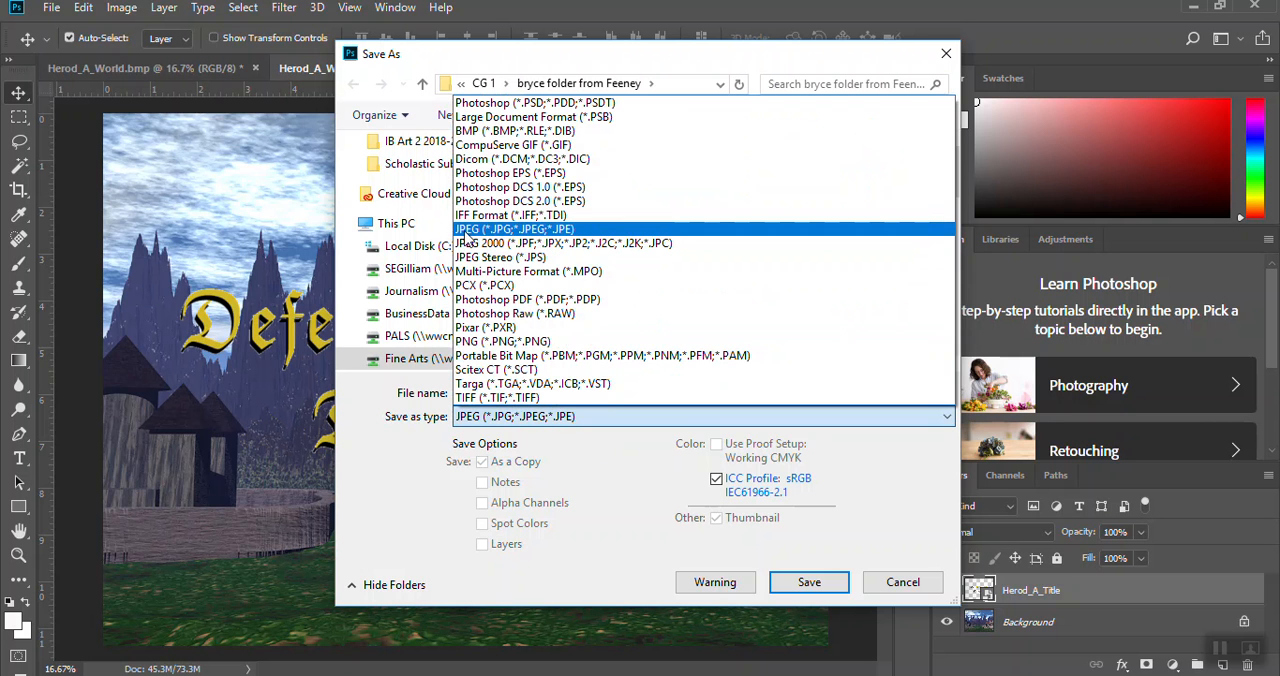
pyautogui.click(524, 232)
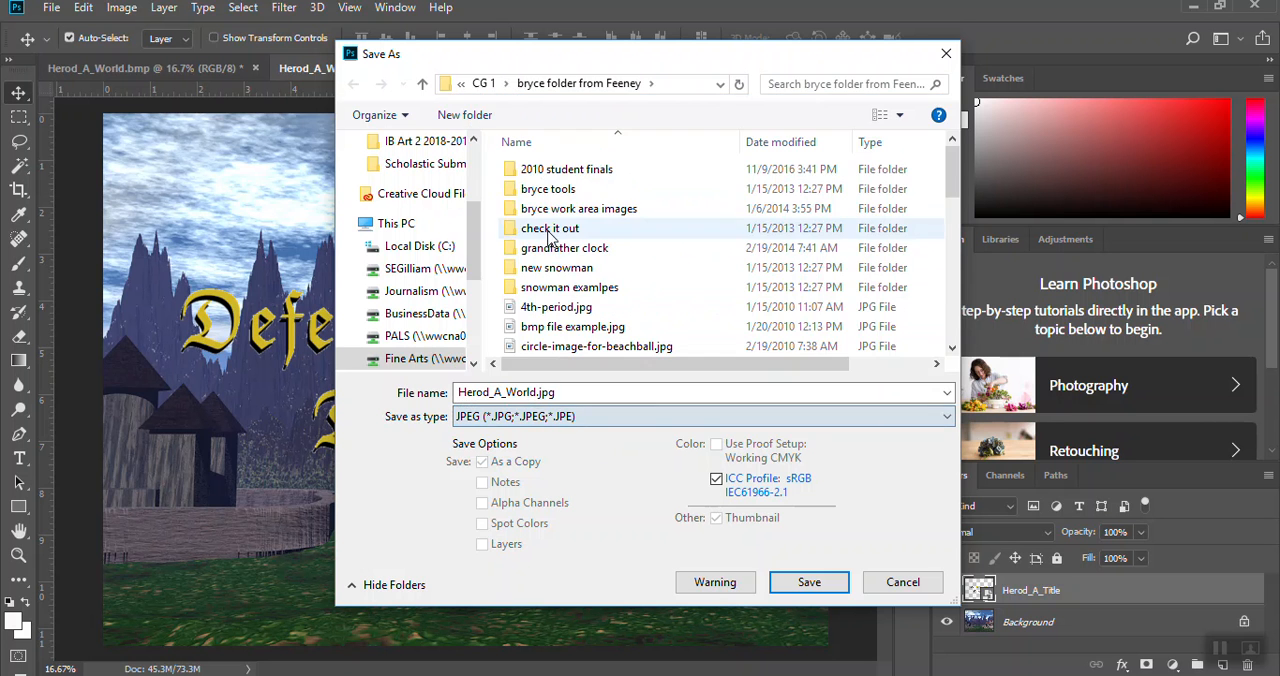
pyautogui.click(810, 590)
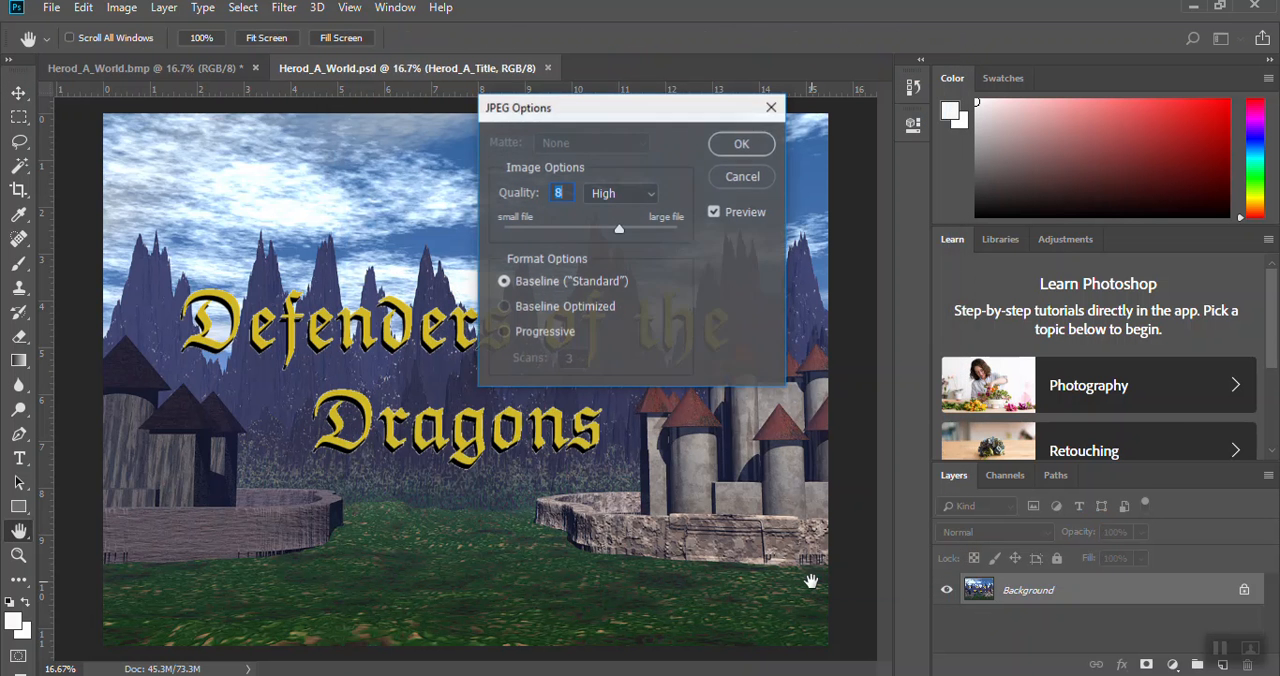
pyautogui.moveTo(619, 229); pyautogui.dragTo(678, 229)
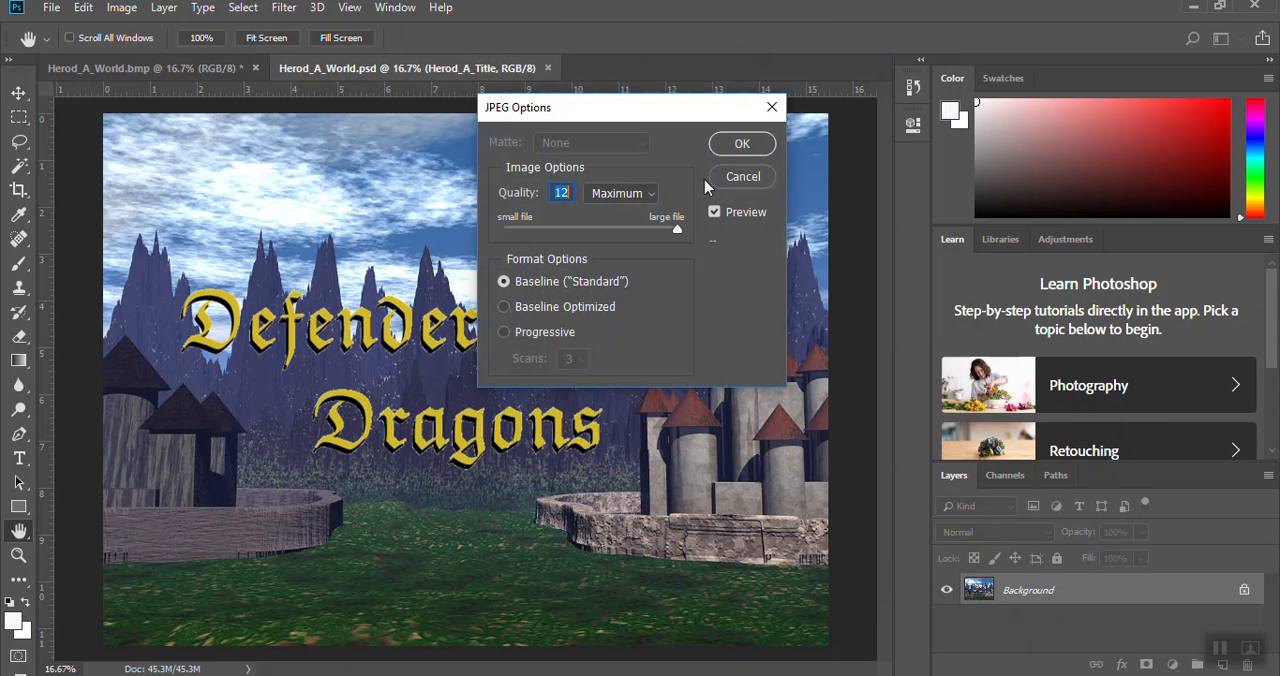
pyautogui.click(742, 145)
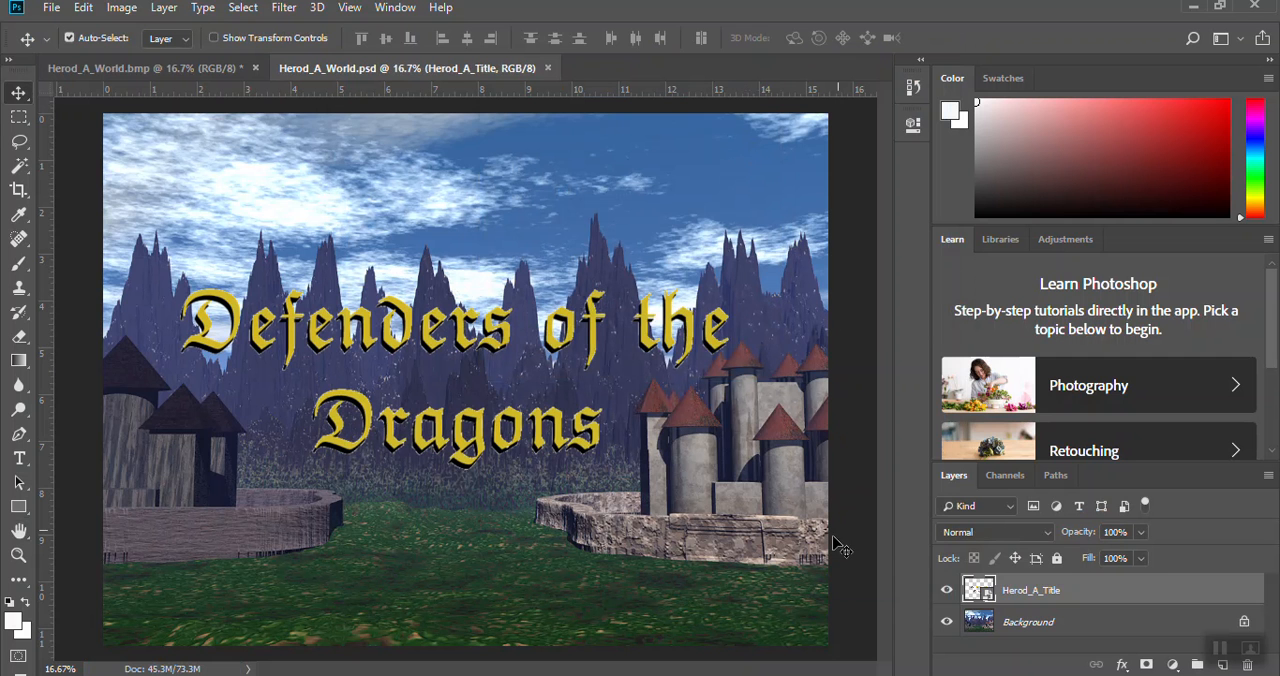
pyautogui.moveTo(765, 675)
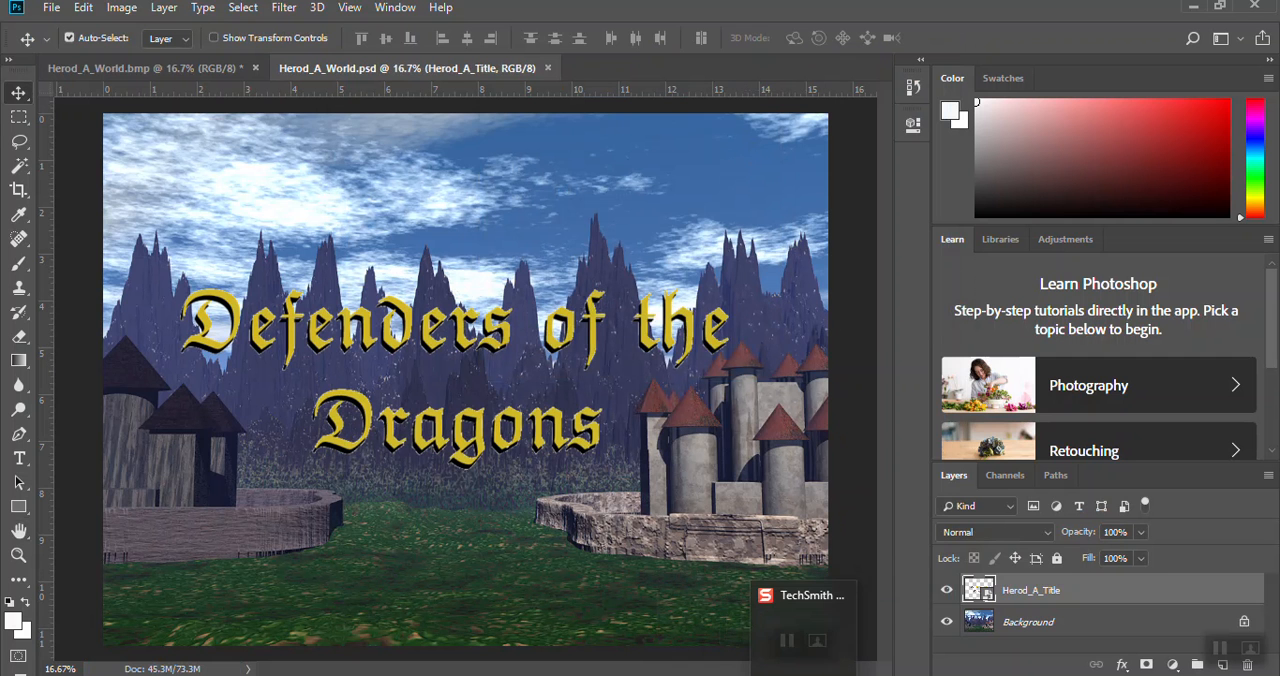